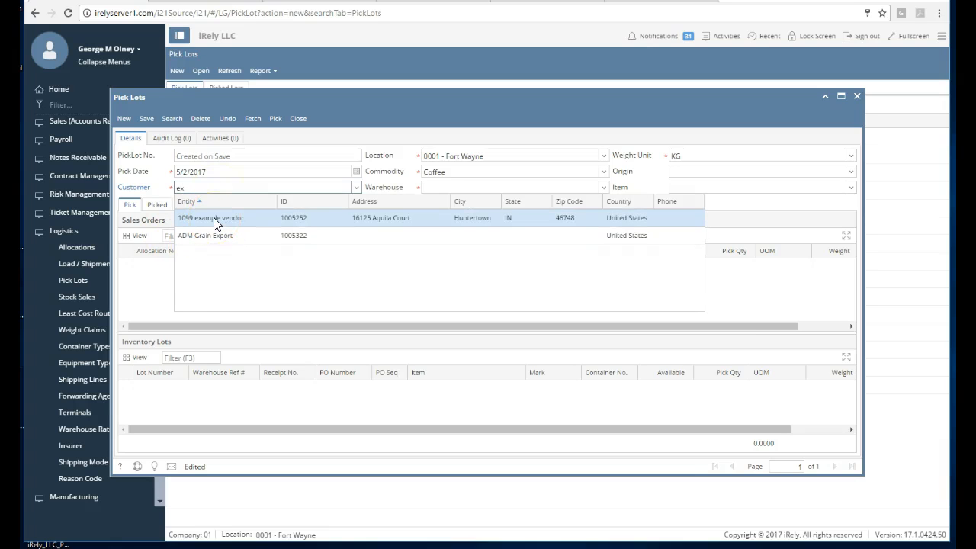
Set the pick lot's customer to BAJ INVESTMENTS LLC. and its warehouse to DUPUY STORAGE MIAMI, LLC
{"action": "key", "text": "BackSpace"}
{"action": "key", "text": "BackSpace"}
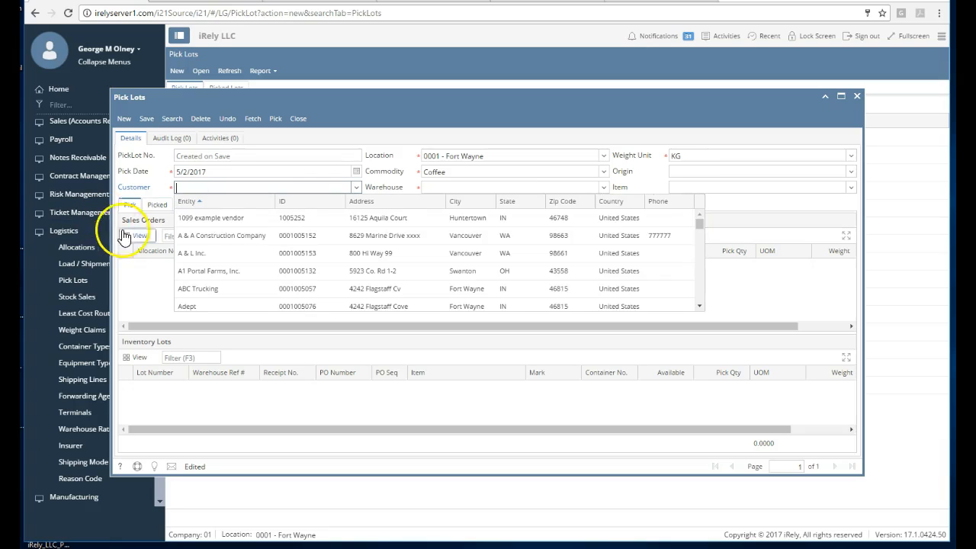
{"action": "type", "text": "ba"}
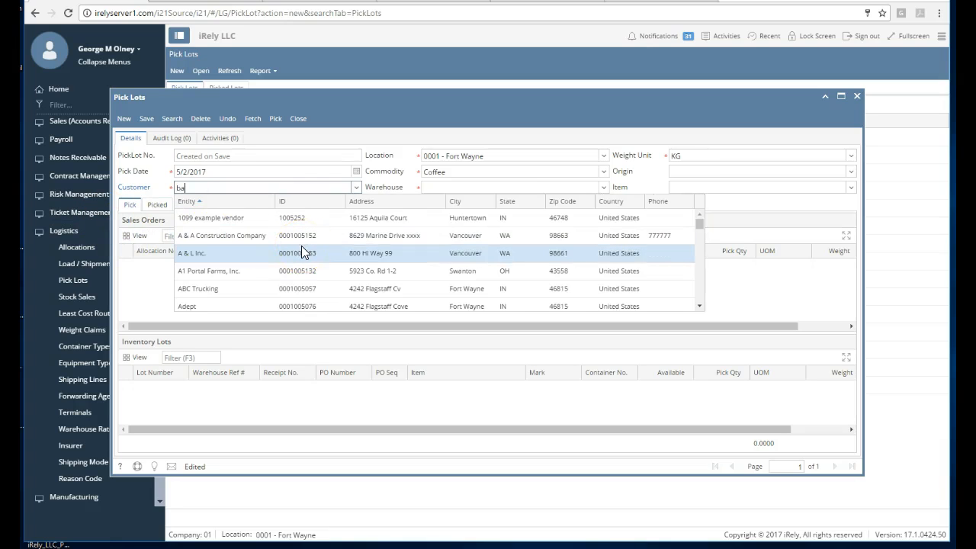
{"action": "key", "text": "Tab"}
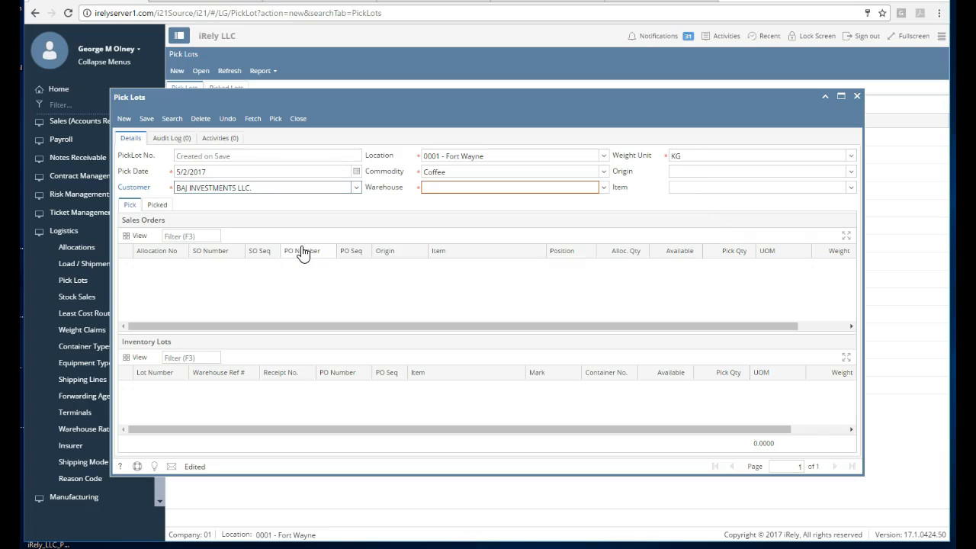
{"action": "left_click", "coordinate": [524, 188]}
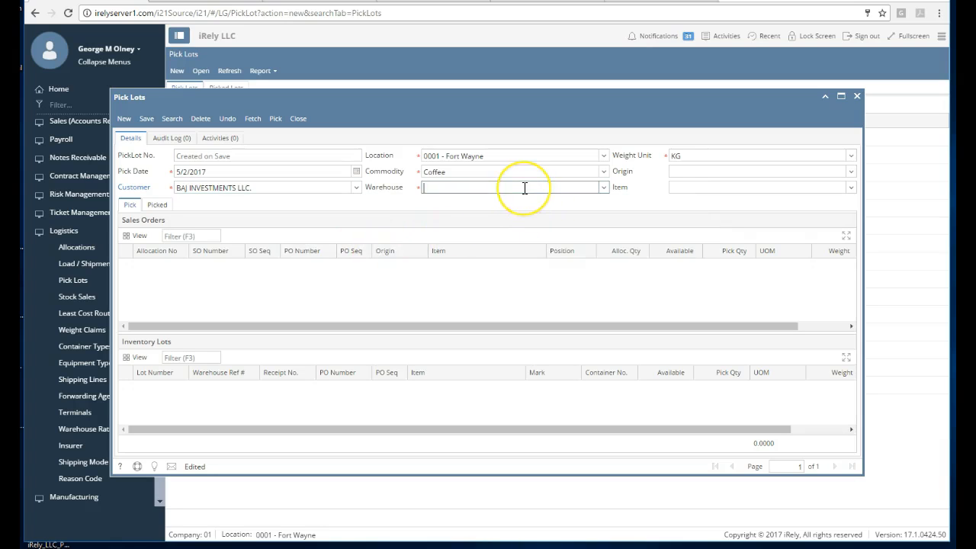
{"action": "type", "text": "du"}
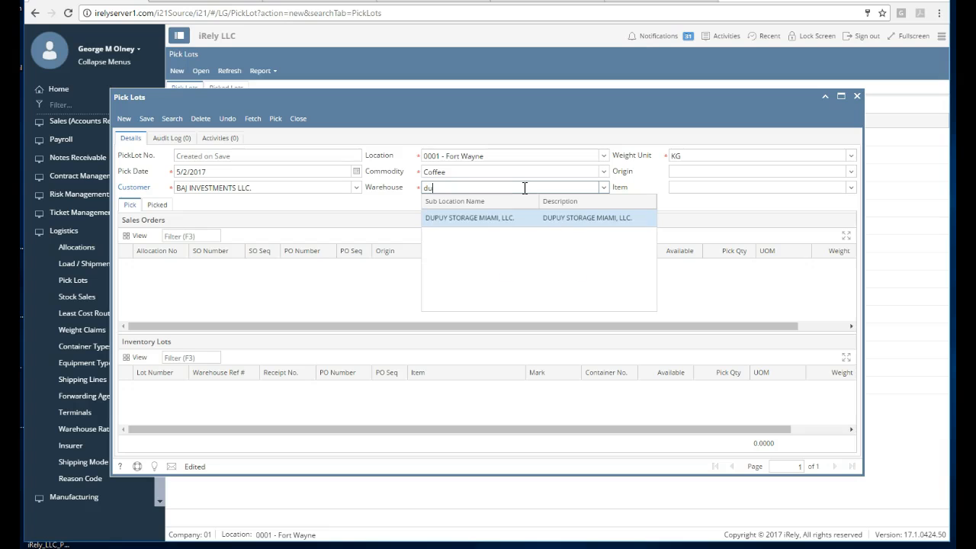
{"action": "key", "text": "Return"}
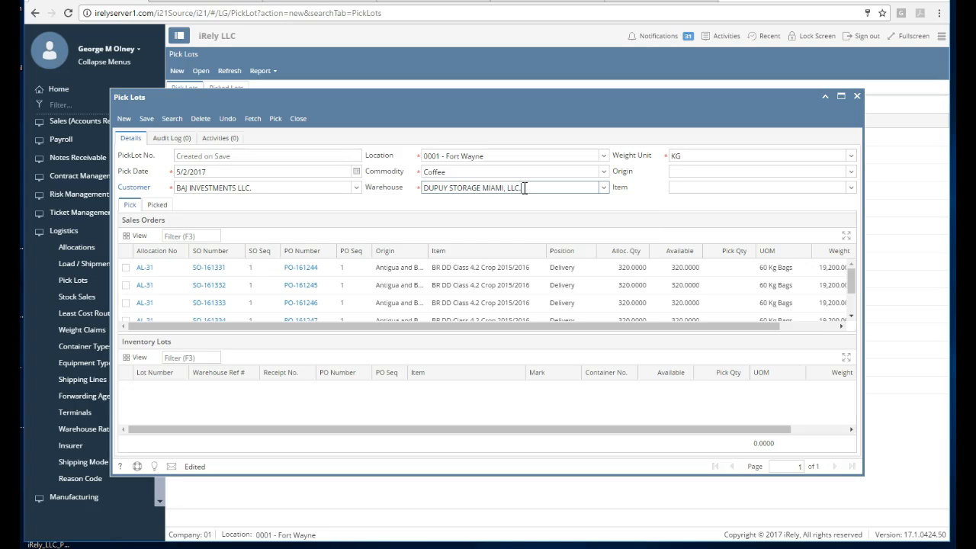
Pick inventory lot 1234555 for sales order 179 under allocation AL-32, and save the pick lot record
{"action": "scroll", "coordinate": [534, 286], "scroll_direction": "down", "scroll_amount": 3}
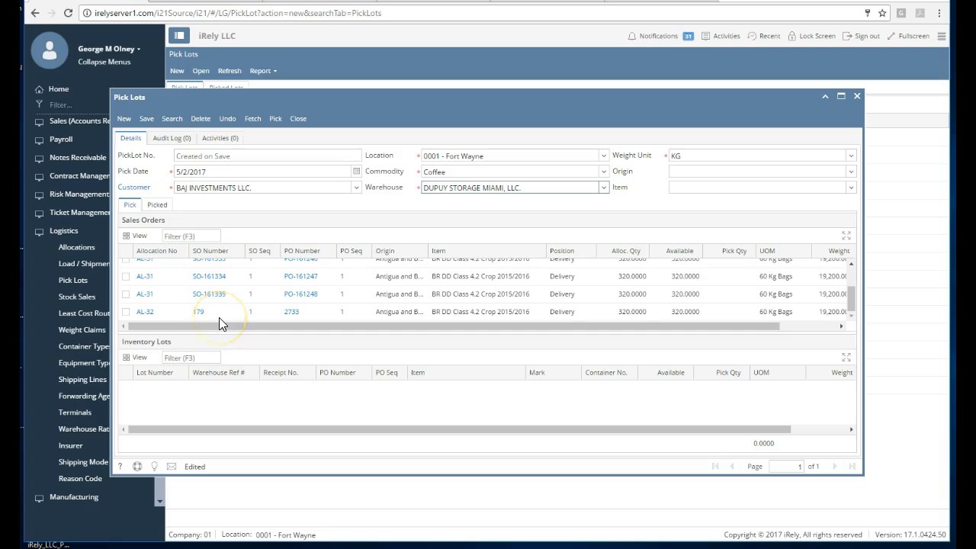
{"action": "scroll", "coordinate": [219, 318], "scroll_direction": "up", "scroll_amount": 3}
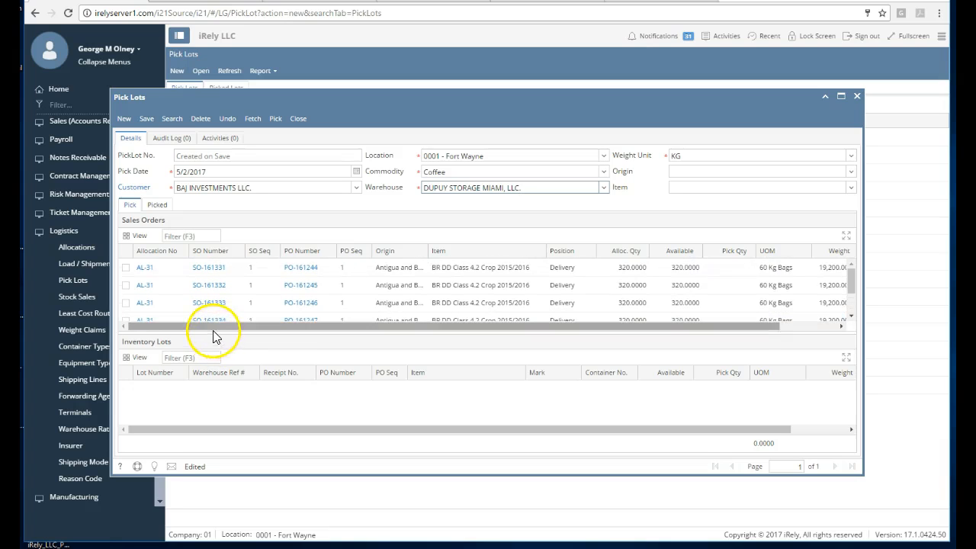
{"action": "scroll", "coordinate": [326, 290], "scroll_direction": "down", "scroll_amount": 3}
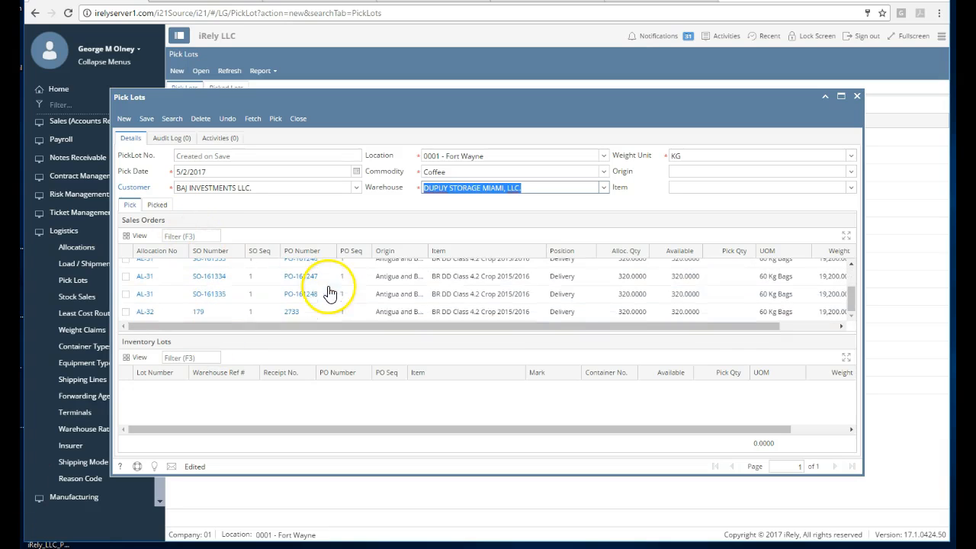
{"action": "left_click", "coordinate": [126, 313]}
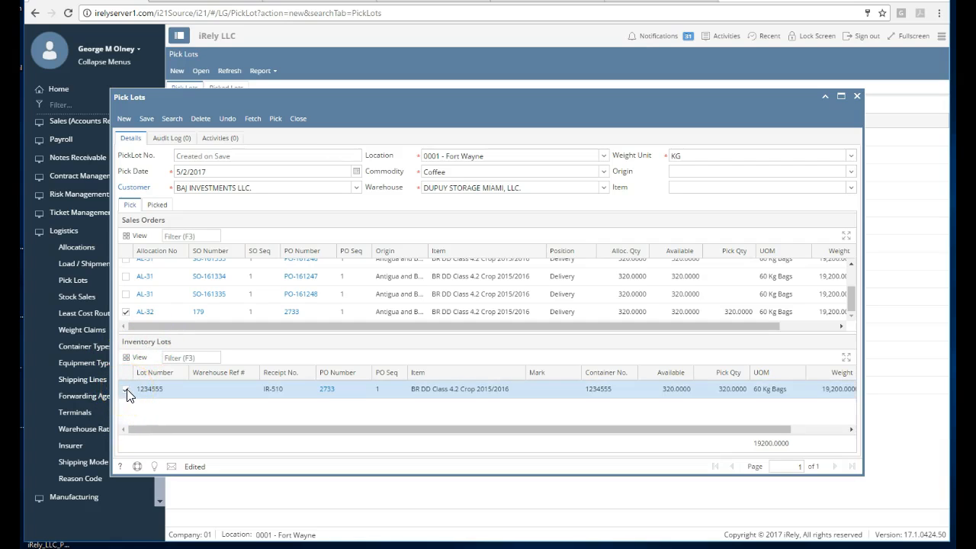
{"action": "left_click", "coordinate": [274, 122]}
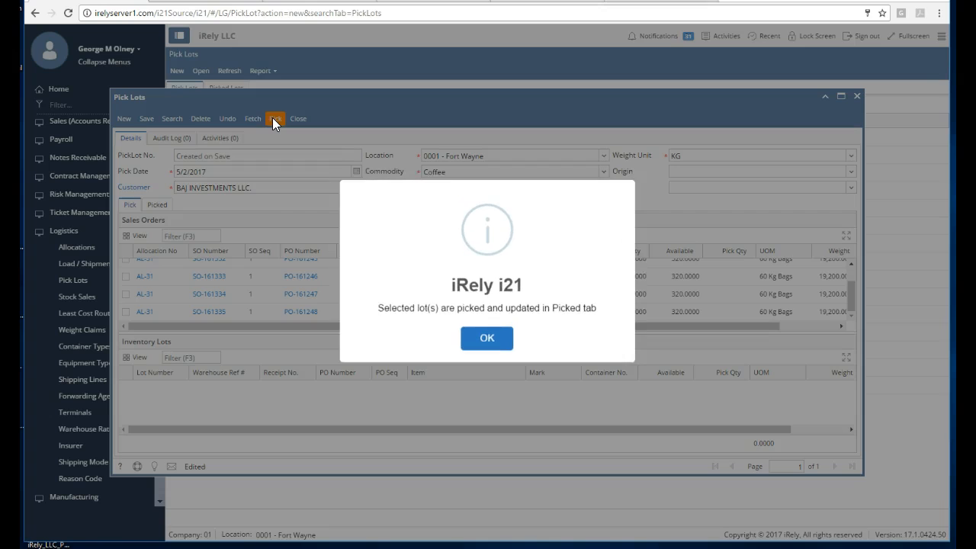
{"action": "left_click", "coordinate": [488, 337]}
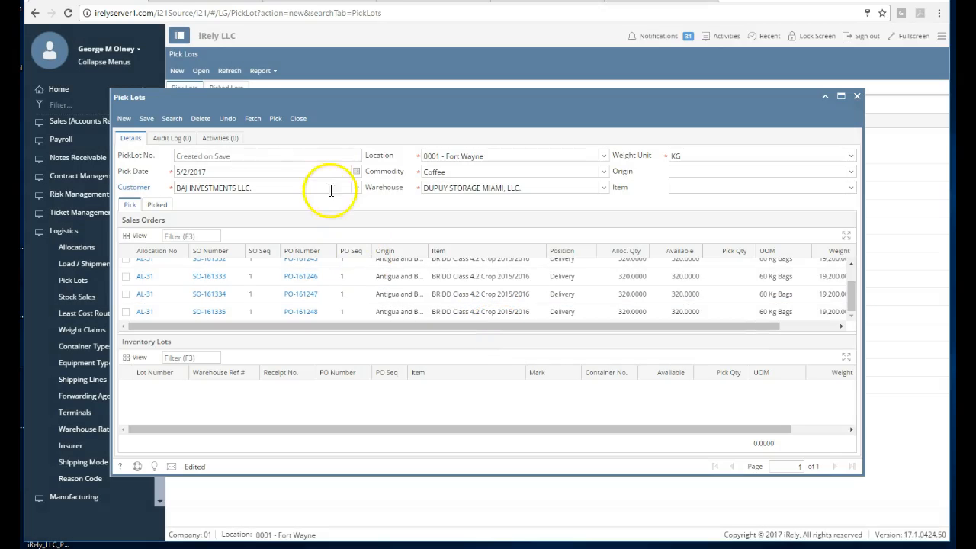
{"action": "left_click", "coordinate": [148, 119]}
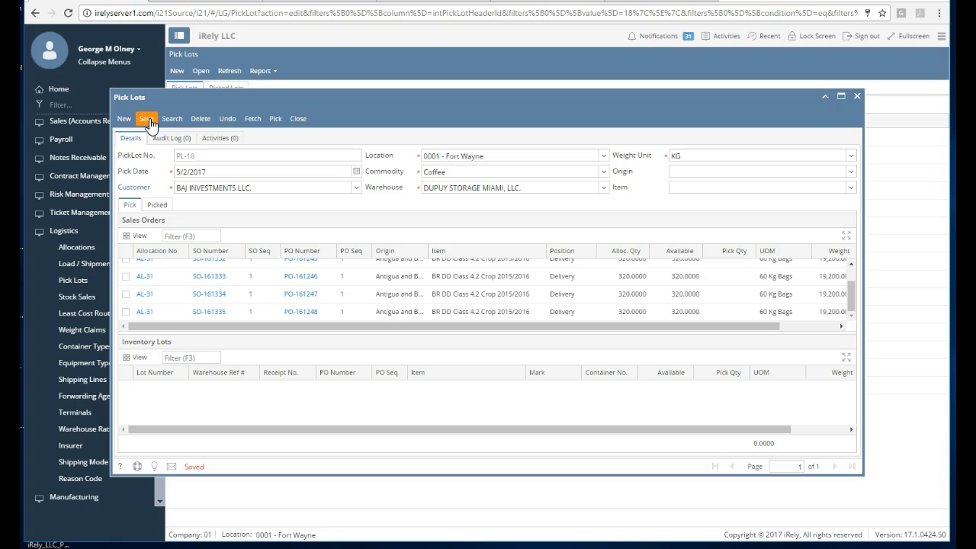
Create a new load/shipment schedule with transaction type Outbound, source type Picked Lots and transport mode Truck
{"action": "left_click", "coordinate": [53, 543]}
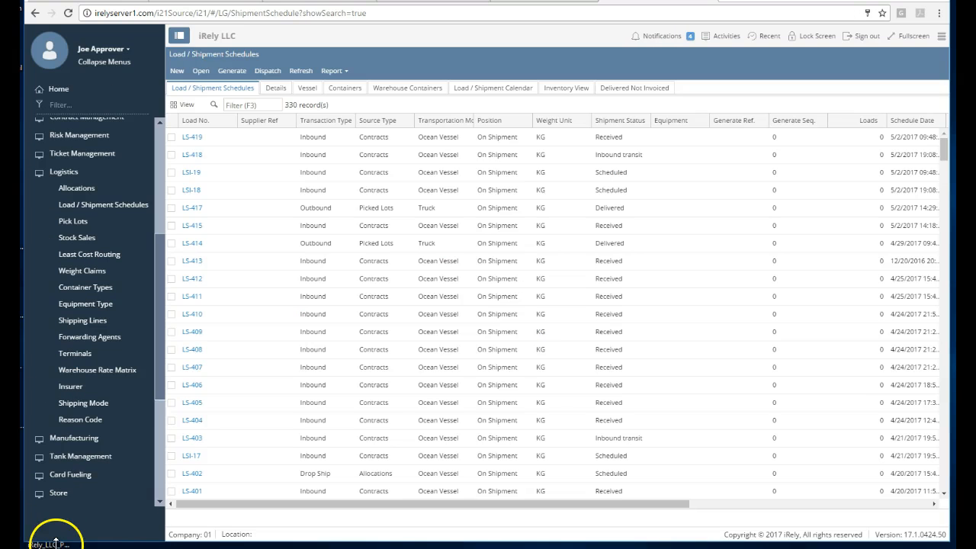
{"action": "left_click", "coordinate": [174, 76]}
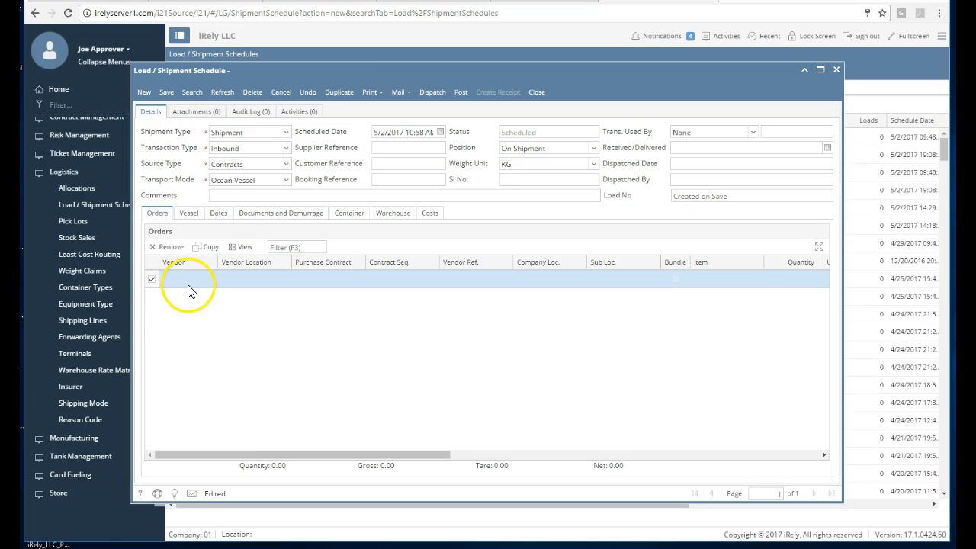
{"action": "left_click", "coordinate": [285, 148]}
{"action": "left_click", "coordinate": [243, 195]}
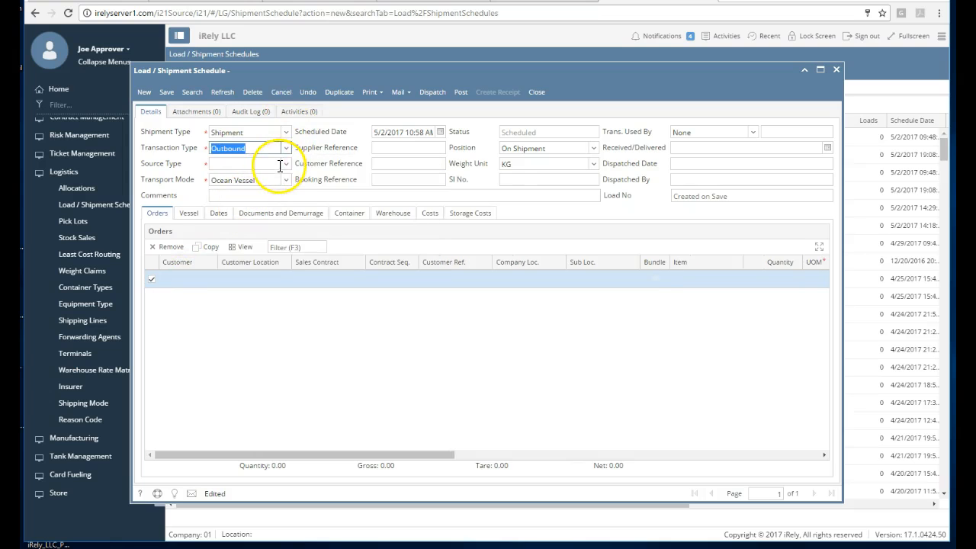
{"action": "left_click", "coordinate": [285, 166]}
{"action": "left_click", "coordinate": [285, 168]}
{"action": "left_click", "coordinate": [244, 233]}
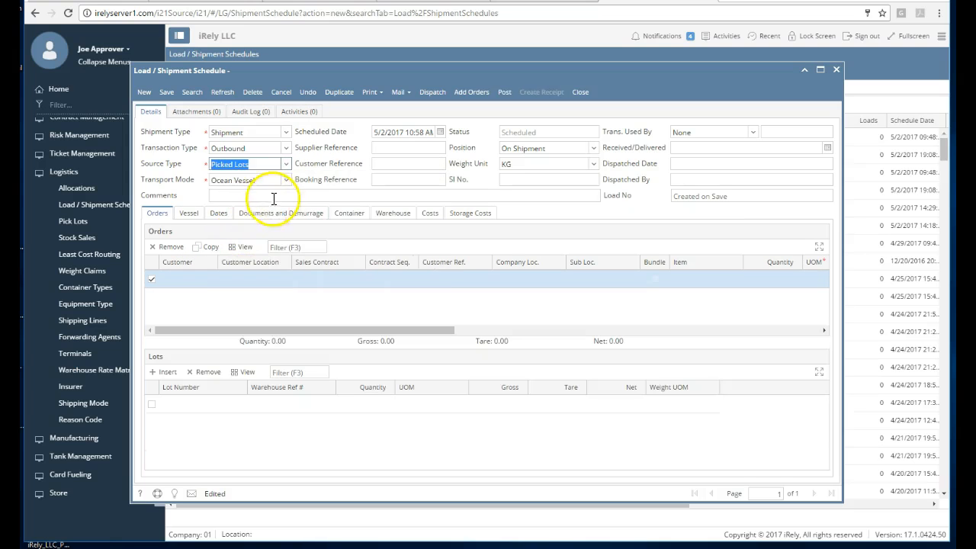
{"action": "left_click", "coordinate": [286, 186]}
{"action": "left_click", "coordinate": [257, 219]}
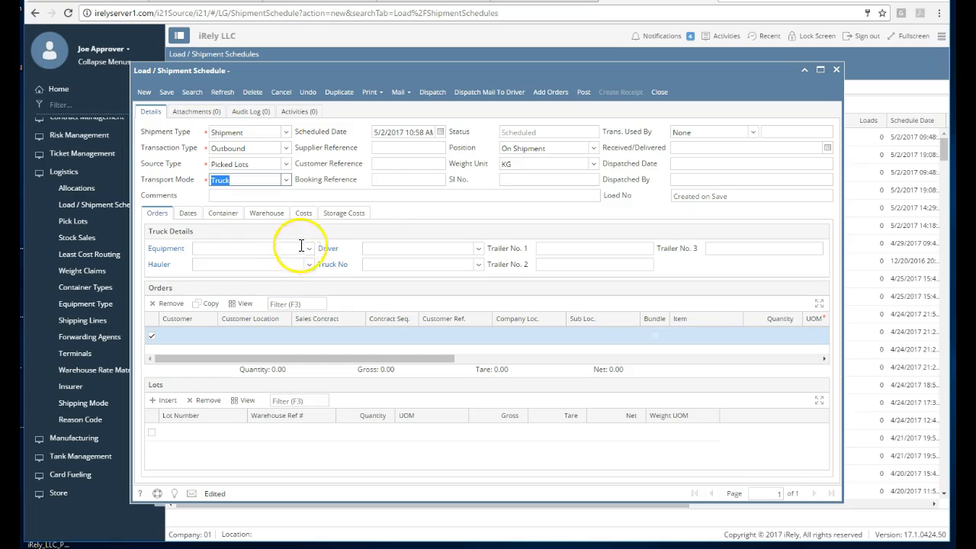
Add the picked lot PL-18 for sales contract 179 to the shipment's orders
{"action": "left_click", "coordinate": [543, 93]}
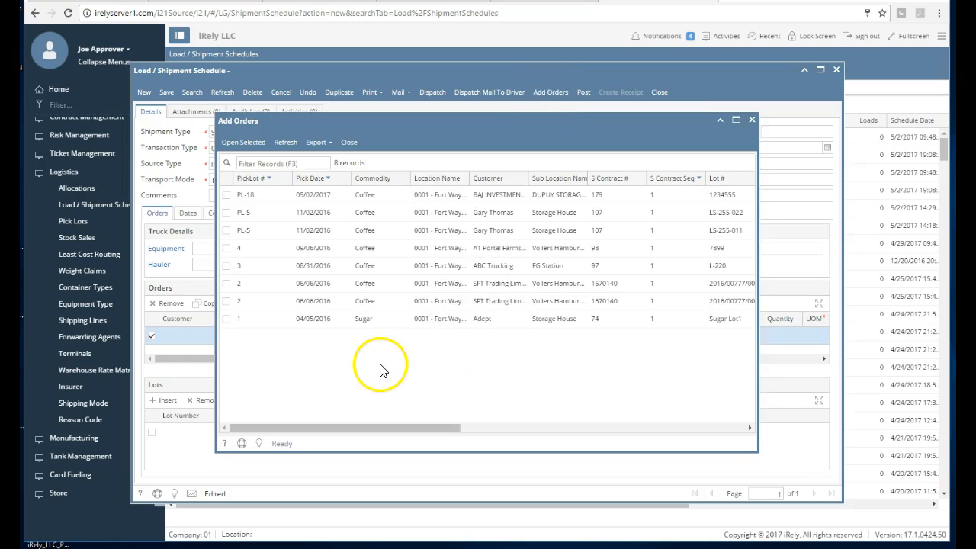
{"action": "left_click", "coordinate": [226, 196]}
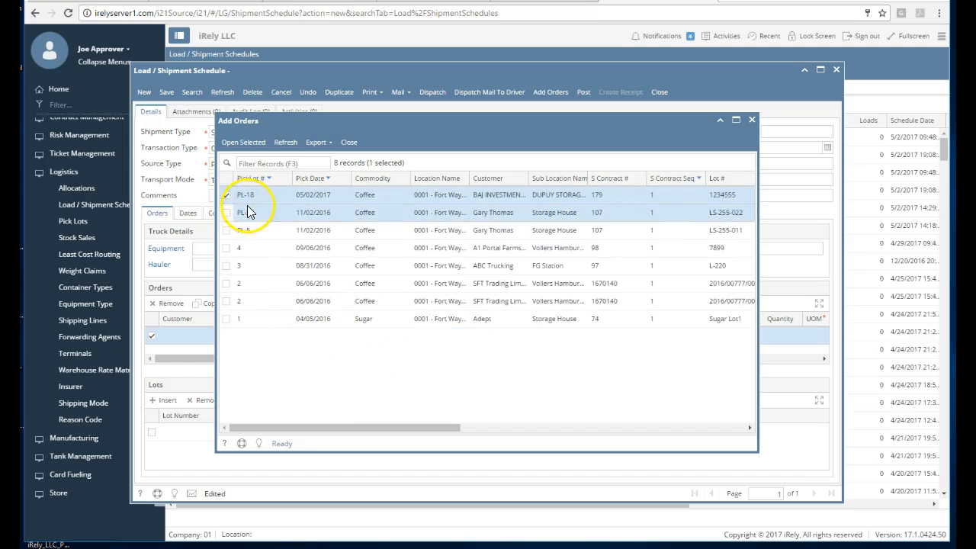
{"action": "left_click", "coordinate": [254, 145]}
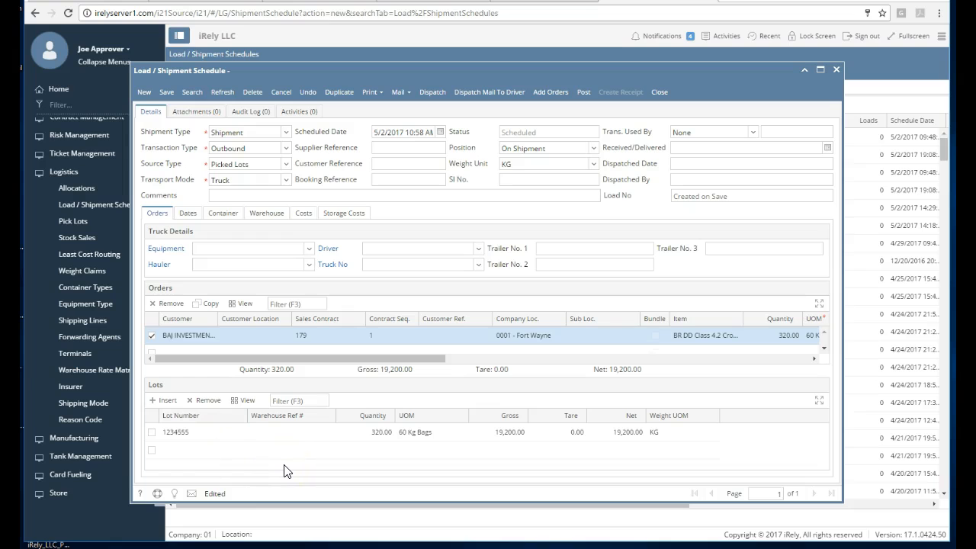
Save the outbound shipment schedule and post it
{"action": "left_click", "coordinate": [166, 93]}
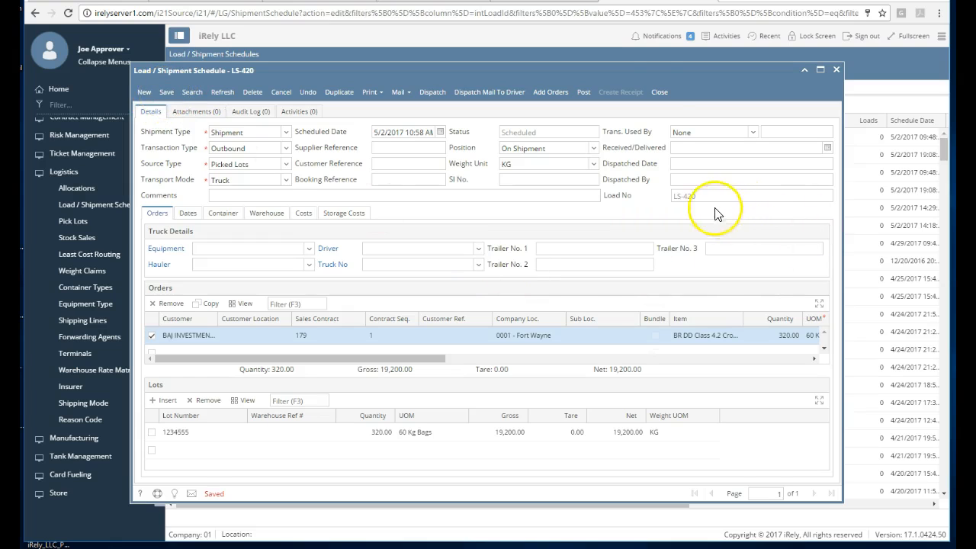
{"action": "left_click", "coordinate": [582, 93]}
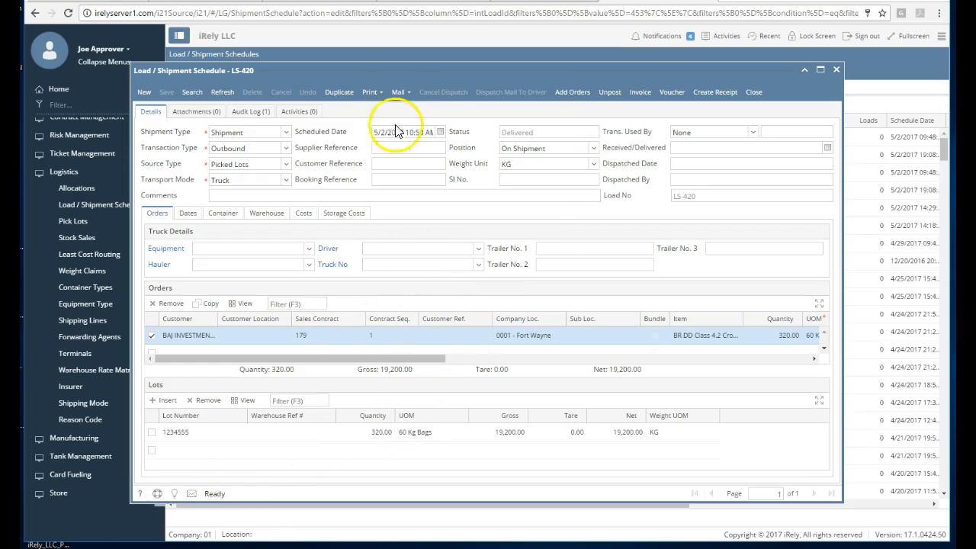
Create an invoice from the posted shipment and open it for viewing
{"action": "left_click", "coordinate": [374, 93]}
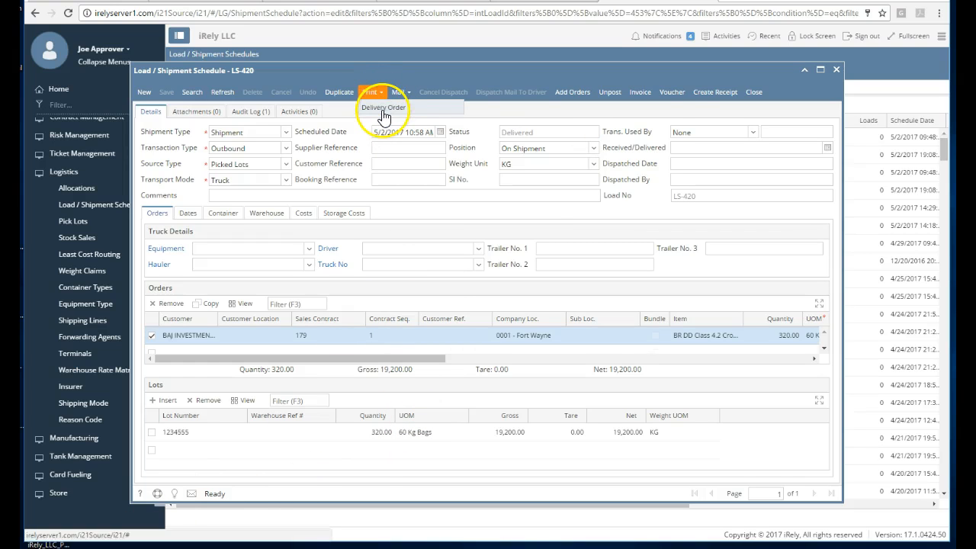
{"action": "left_click", "coordinate": [640, 92]}
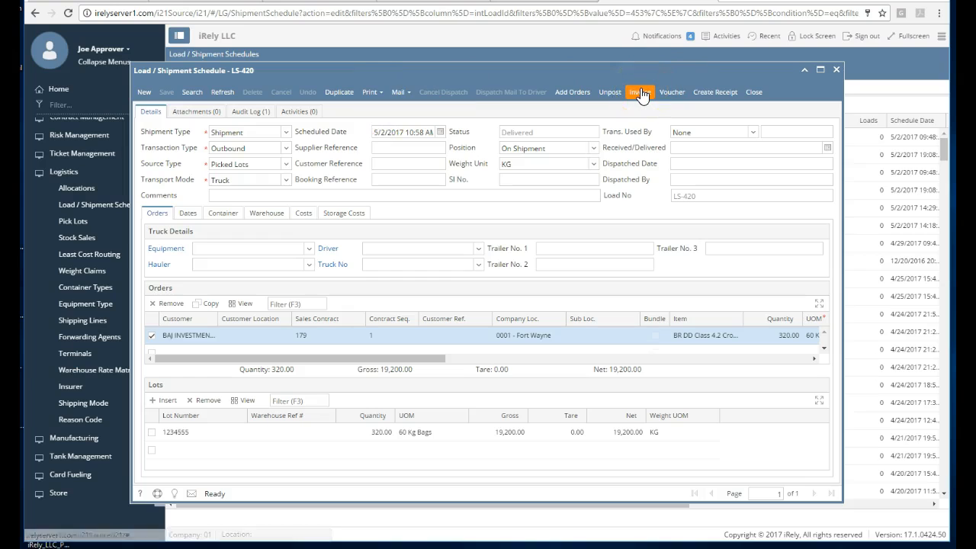
{"action": "left_click", "coordinate": [641, 92]}
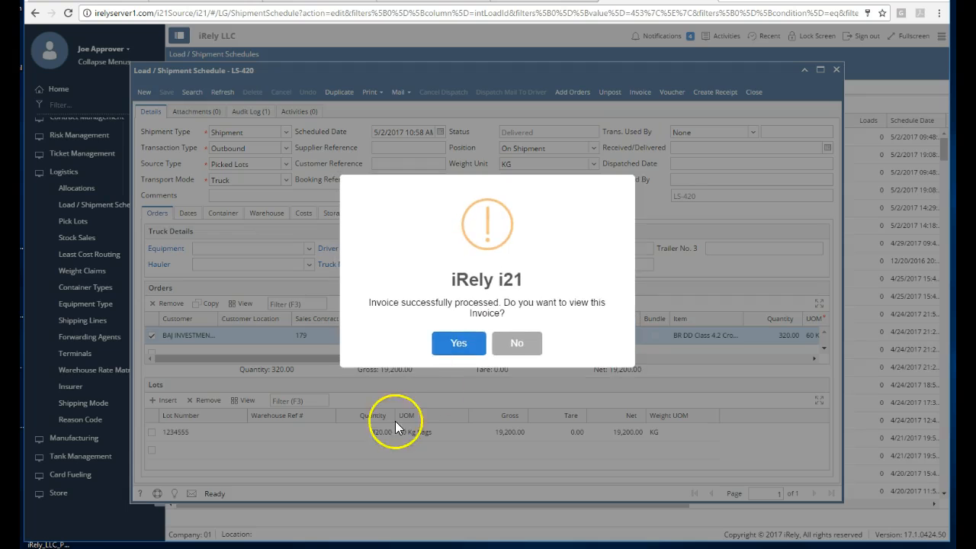
{"action": "left_click", "coordinate": [450, 343]}
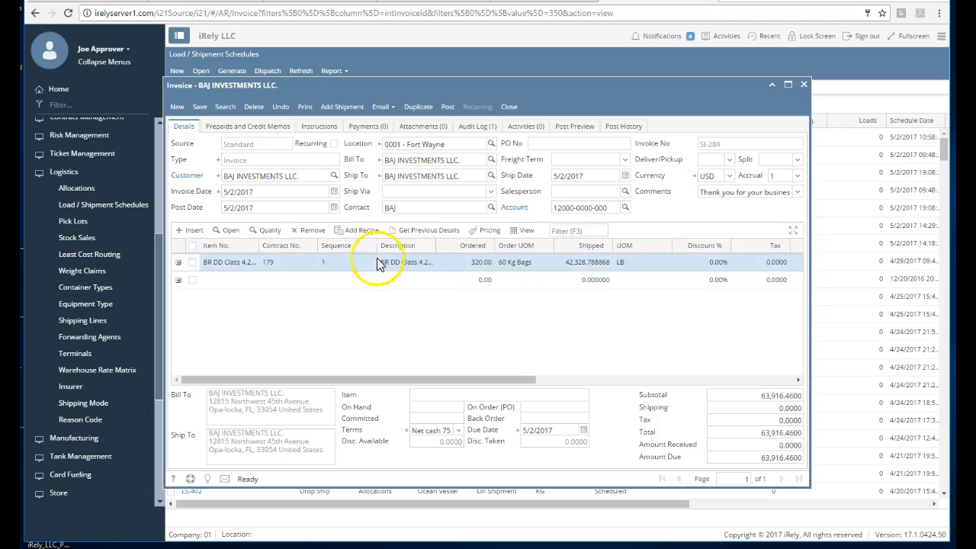
Save the BAJ INVESTMENTS LLC. invoice and post it without applying a prepaid
{"action": "left_click", "coordinate": [198, 109]}
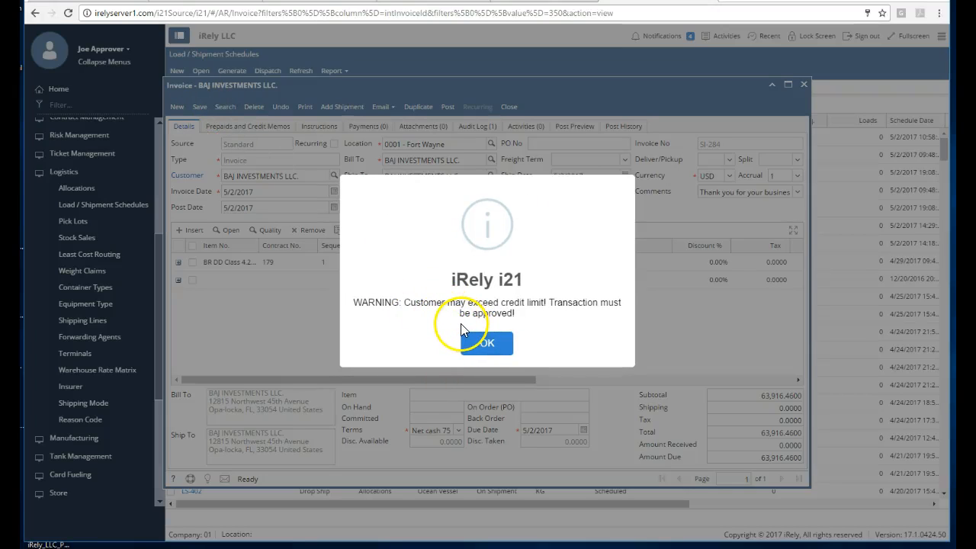
{"action": "left_click", "coordinate": [482, 352]}
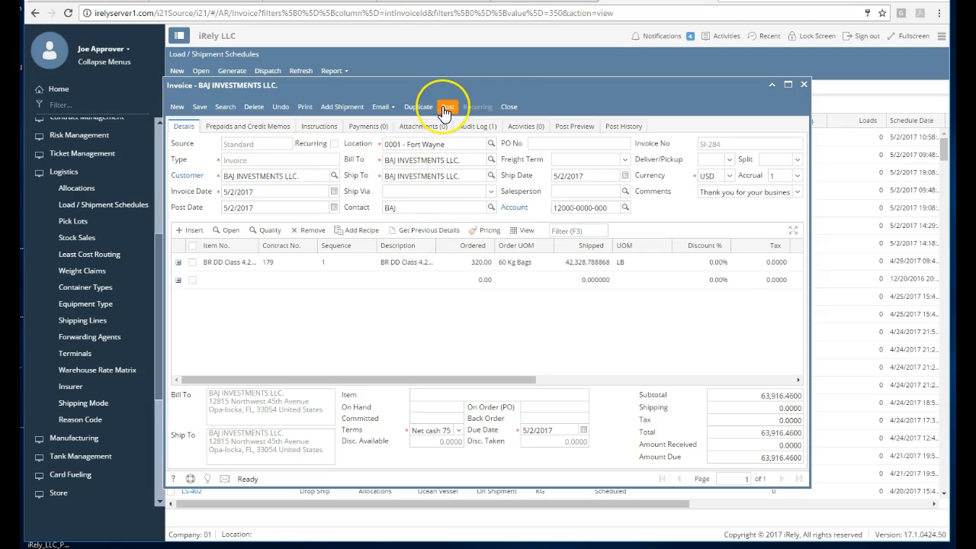
{"action": "left_click", "coordinate": [445, 111]}
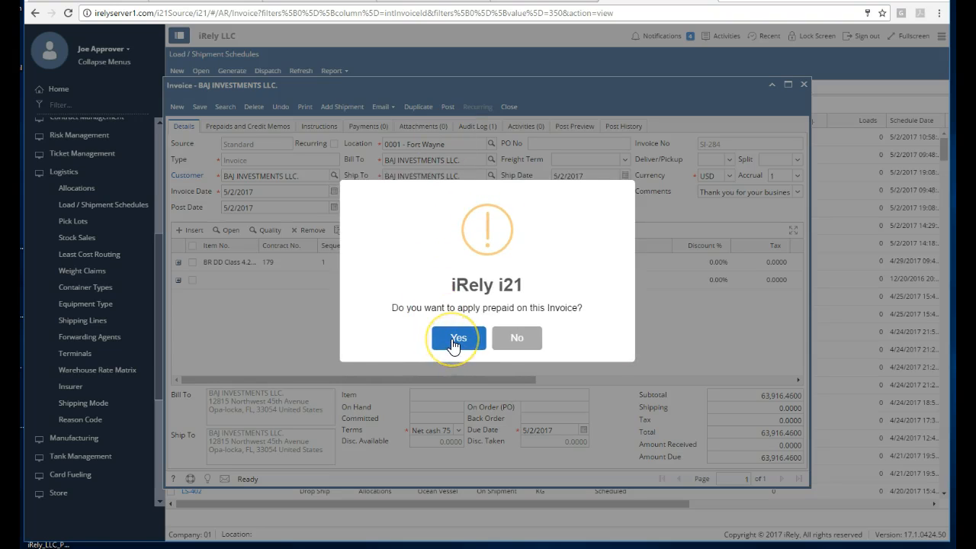
{"action": "left_click", "coordinate": [523, 340]}
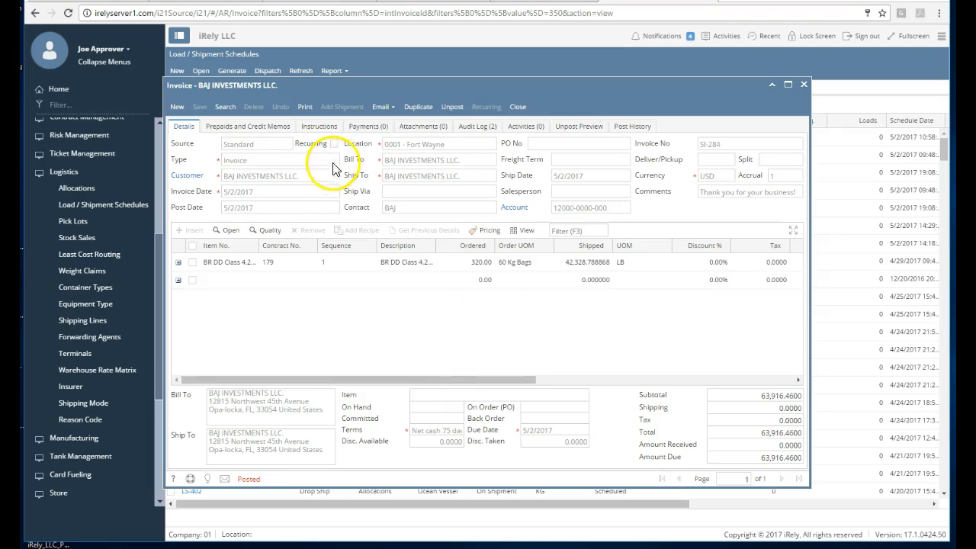
Generate the printable report of the posted invoice and review it in a maximized viewer down to the totals
{"action": "left_click", "coordinate": [303, 108]}
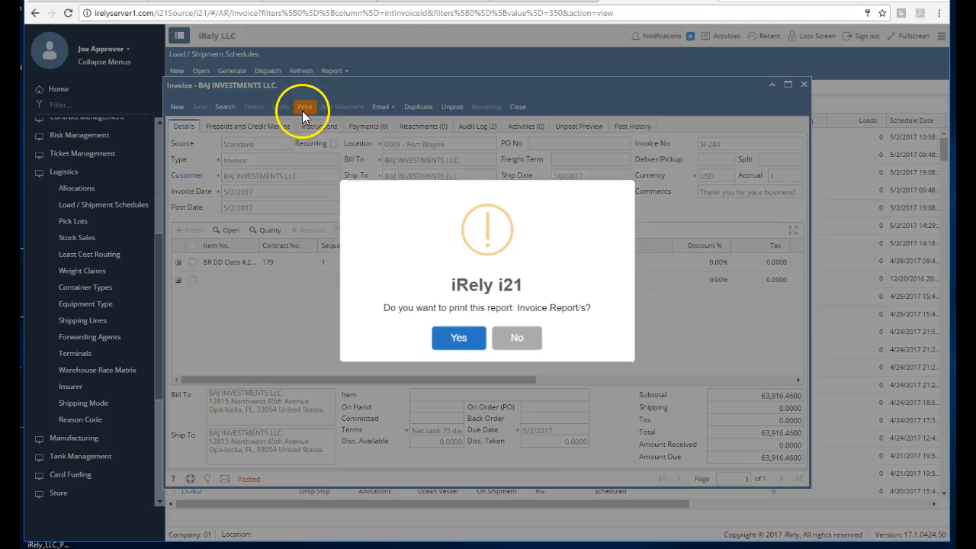
{"action": "left_click", "coordinate": [459, 338]}
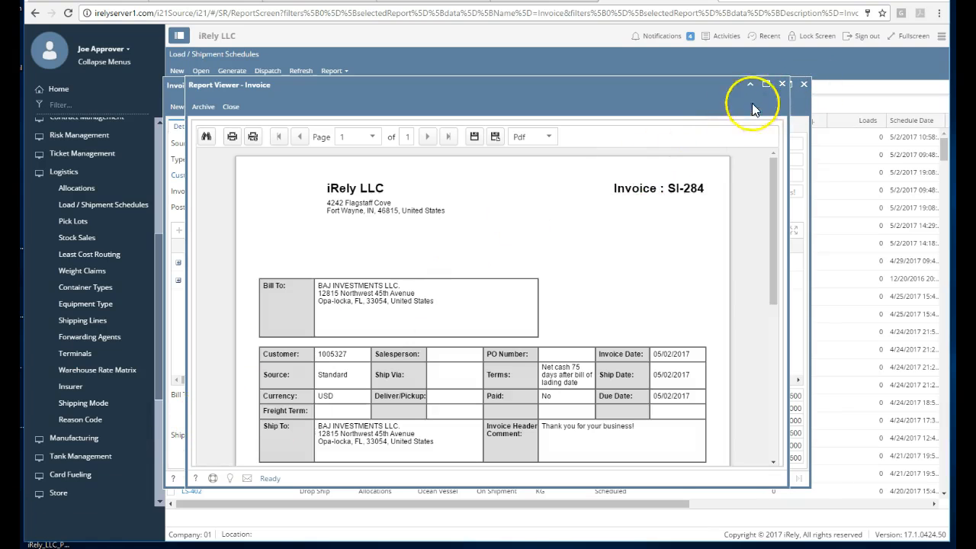
{"action": "left_click", "coordinate": [767, 85]}
{"action": "scroll", "coordinate": [697, 206], "scroll_direction": "down", "scroll_amount": 3}
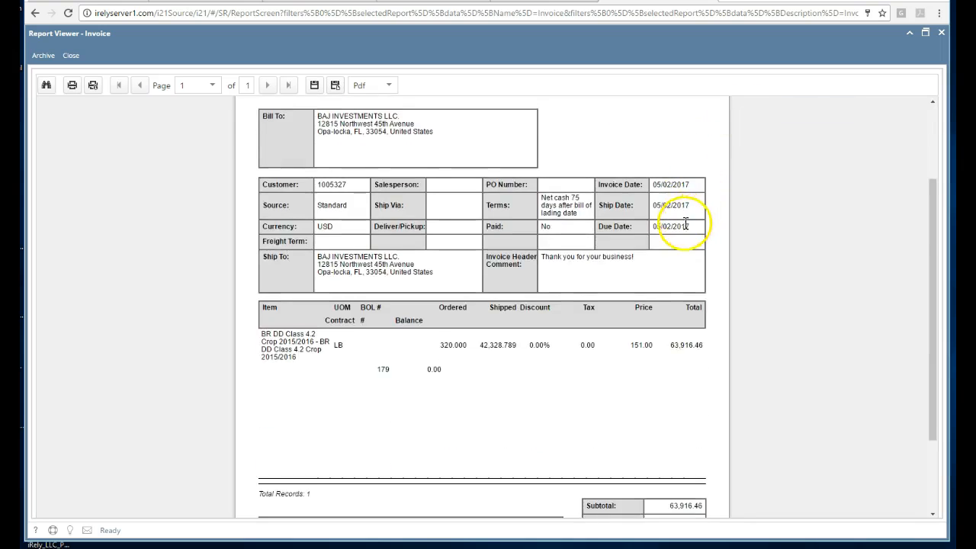
{"action": "scroll", "coordinate": [686, 223], "scroll_direction": "down", "scroll_amount": 3}
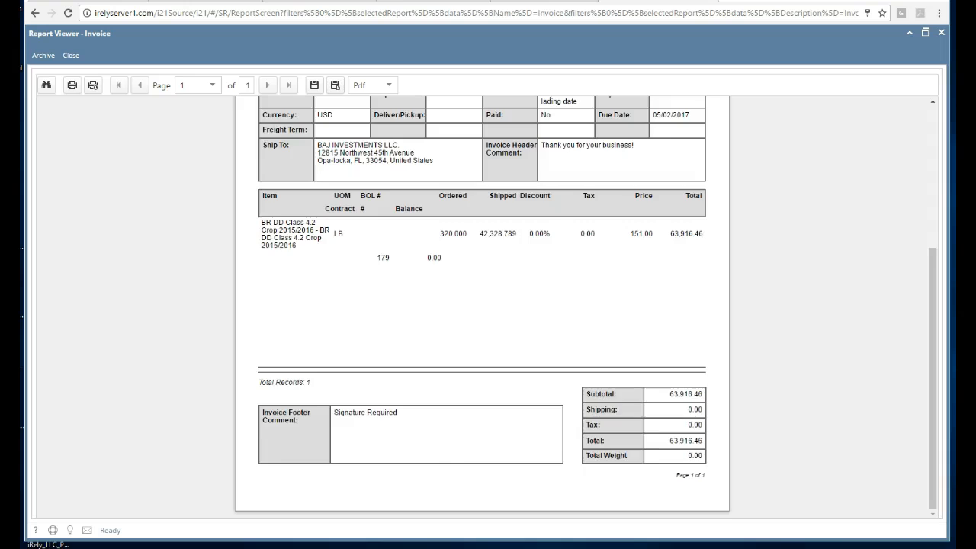
Close the invoice report and the posted BAJ INVESTMENTS LLC. invoice
{"action": "scroll", "coordinate": [174, 130], "scroll_direction": "up", "scroll_amount": 10}
{"action": "left_click", "coordinate": [71, 55]}
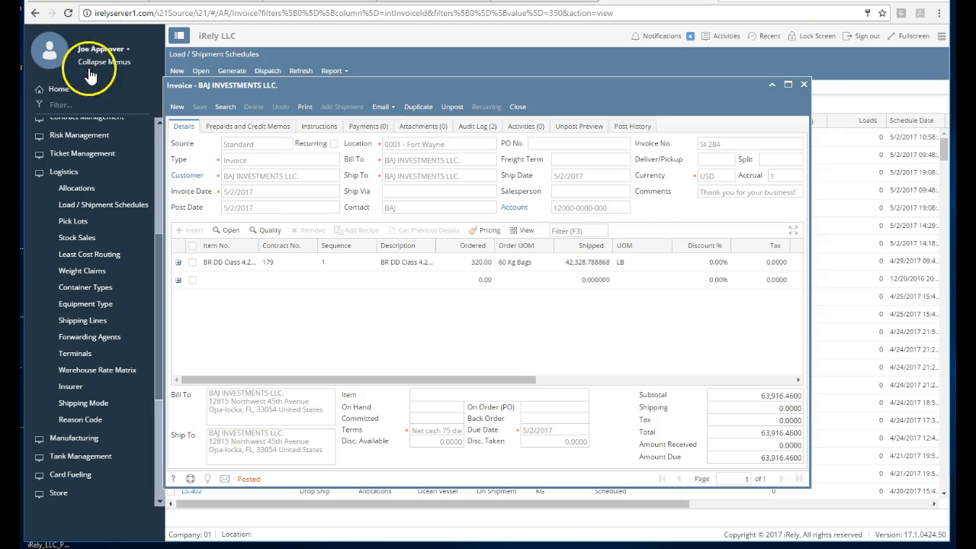
{"action": "left_click", "coordinate": [518, 106]}
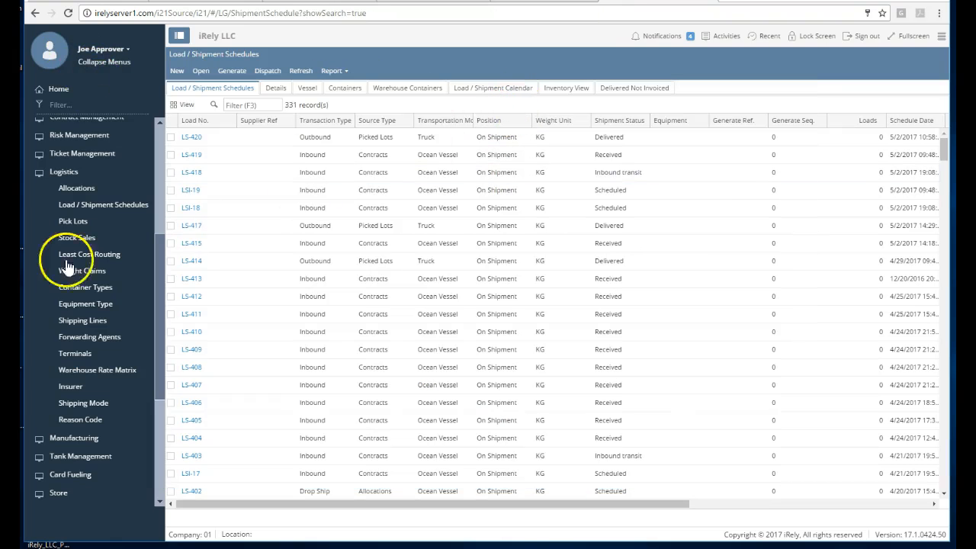
Create a new Receive Payment Details record in Sales (Accounts Receivable) for customer BAJ INVESTMENTS LLC
{"action": "left_click", "coordinate": [61, 173]}
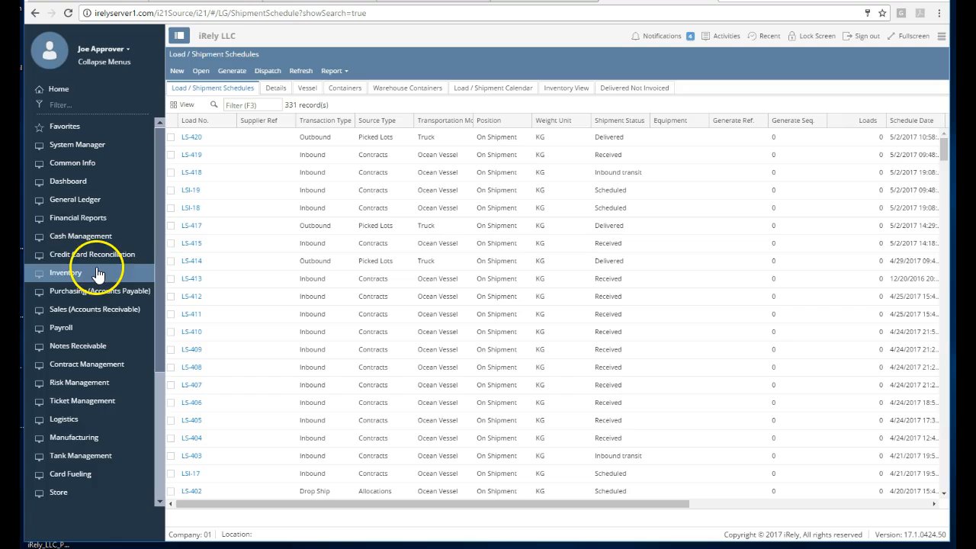
{"action": "left_click", "coordinate": [76, 309]}
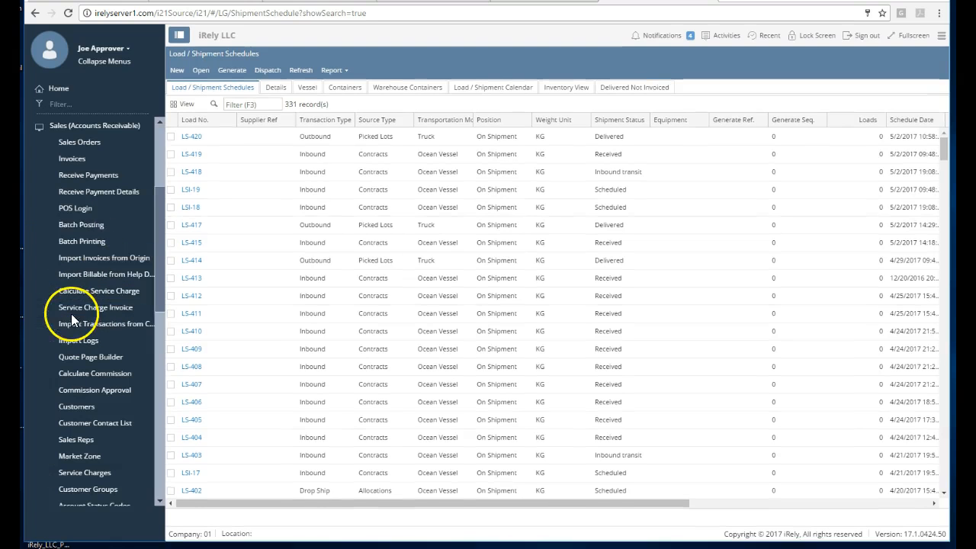
{"action": "left_click", "coordinate": [111, 184]}
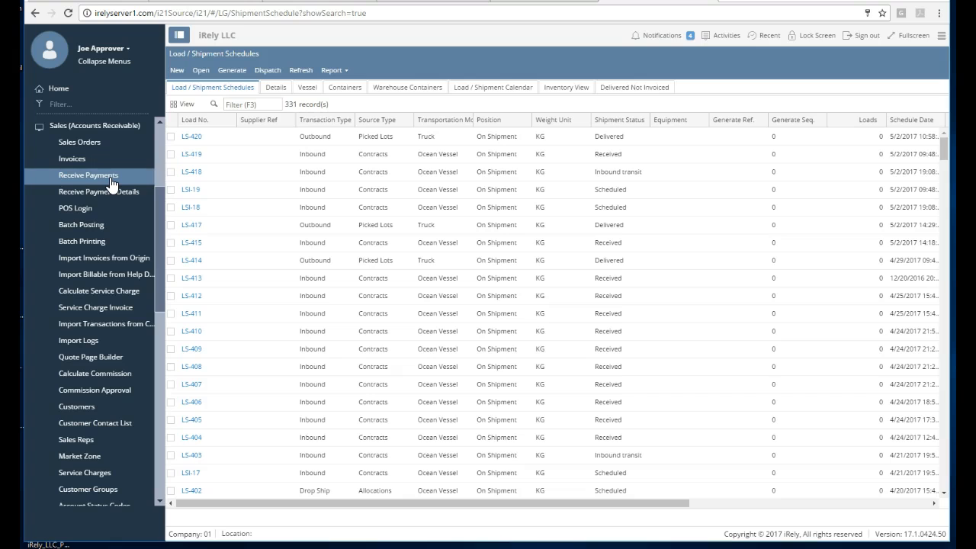
{"action": "left_click", "coordinate": [107, 190]}
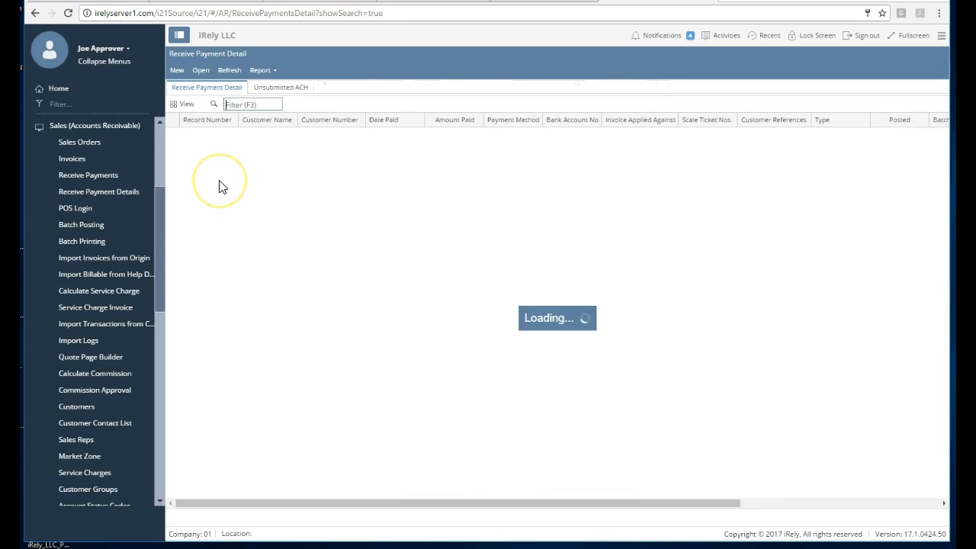
{"action": "left_click", "coordinate": [181, 73]}
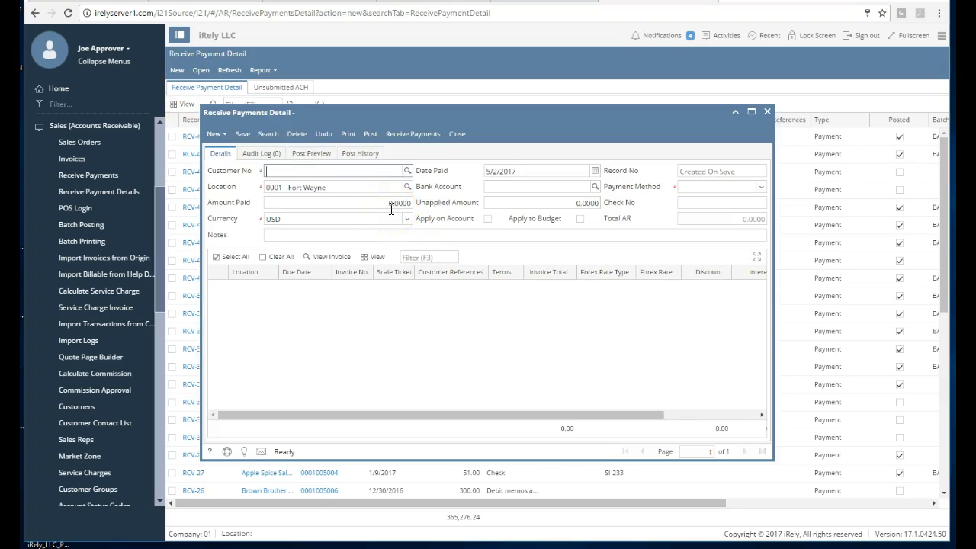
{"action": "type", "text": "baj"}
{"action": "key", "text": "Return"}
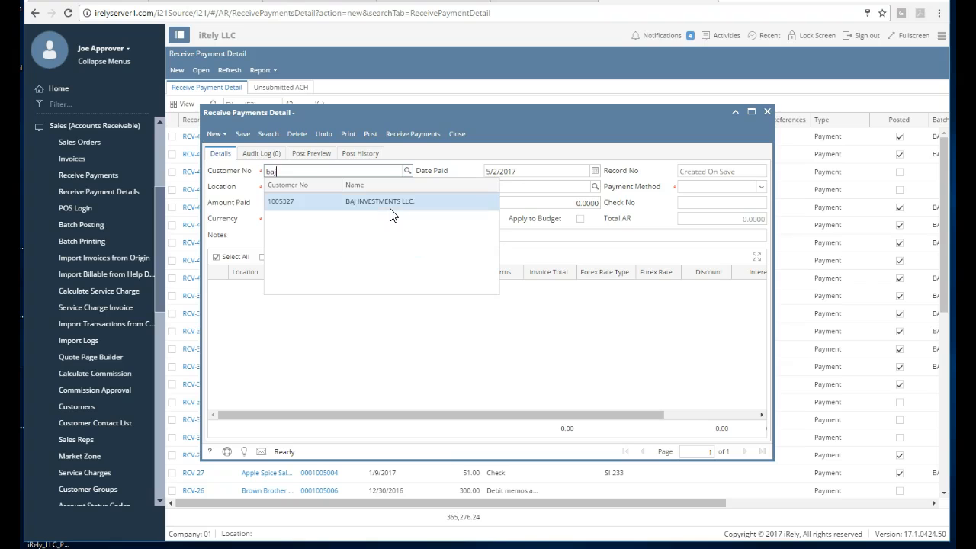
{"action": "left_click", "coordinate": [390, 207]}
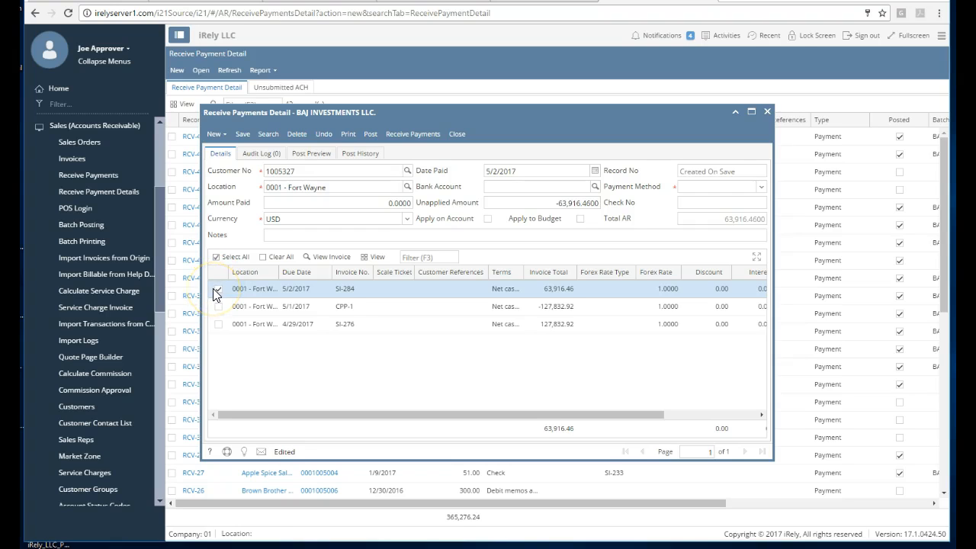
Assign the Chase Bank account to the payment, set the payment method to Check and fill in the check number
{"action": "left_click", "coordinate": [595, 186]}
{"action": "left_click", "coordinate": [556, 217]}
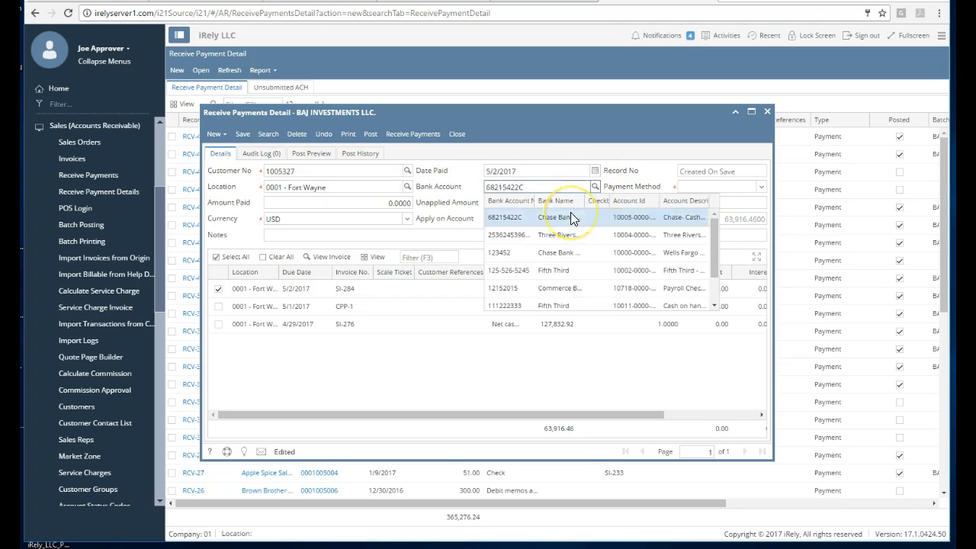
{"action": "left_click", "coordinate": [760, 187]}
{"action": "left_click", "coordinate": [695, 218]}
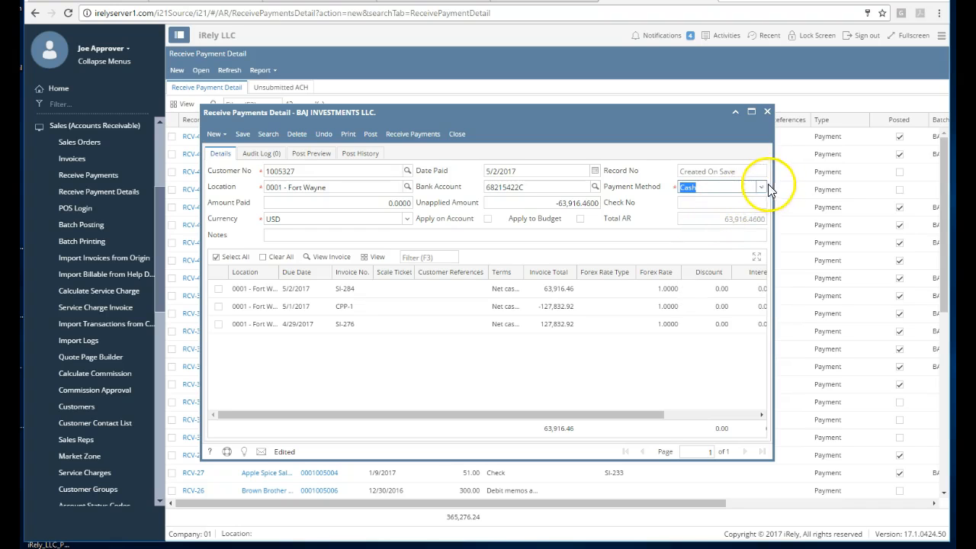
{"action": "left_click", "coordinate": [761, 187]}
{"action": "left_click", "coordinate": [713, 270]}
{"action": "left_click", "coordinate": [695, 201]}
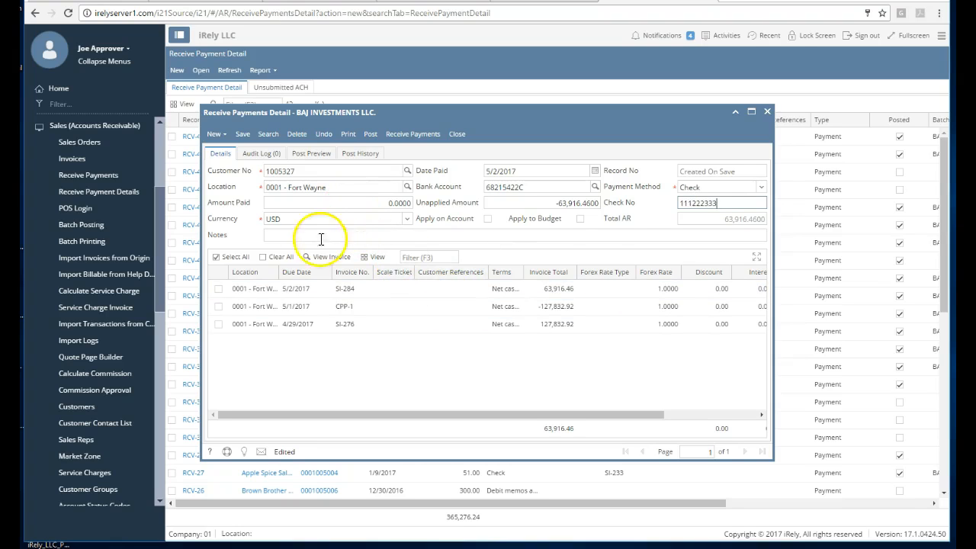
Apply the payment to the 5/2/2017 invoice, then save, post and close the payment record
{"action": "left_click", "coordinate": [218, 288]}
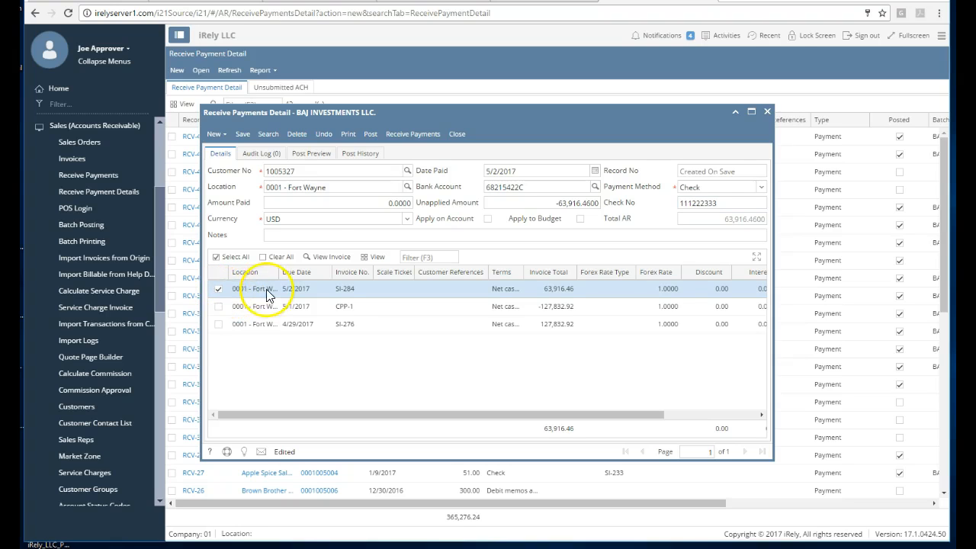
{"action": "left_click", "coordinate": [240, 136]}
{"action": "left_click", "coordinate": [363, 135]}
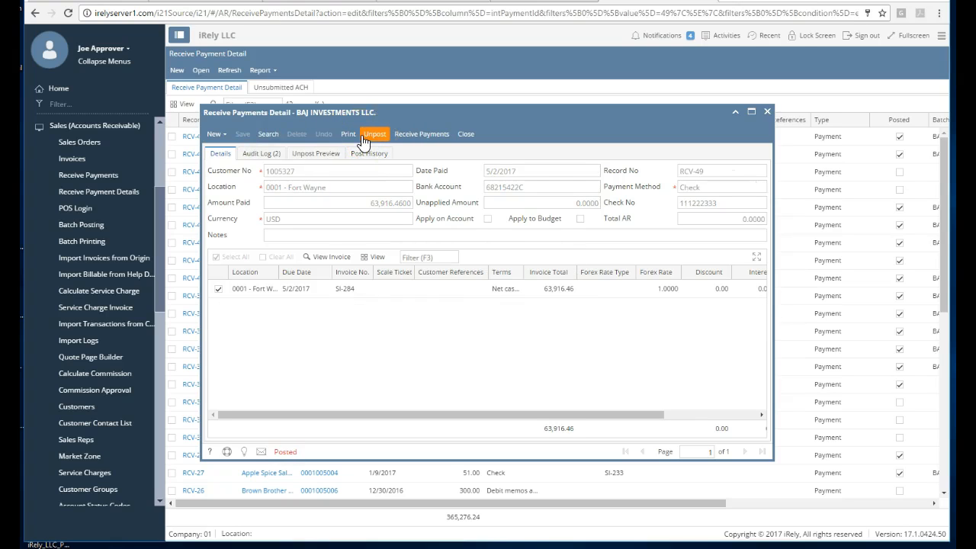
{"action": "left_click", "coordinate": [460, 135]}
Create a new bank deposit in Cash Management and assign the Chase Bank account to it
{"action": "scroll", "coordinate": [155, 184], "scroll_direction": "up", "scroll_amount": 2}
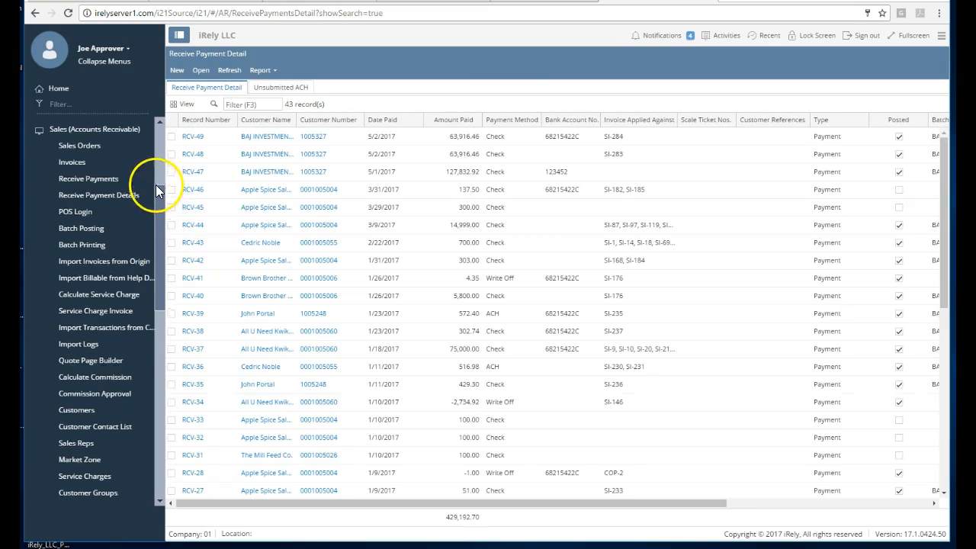
{"action": "left_click", "coordinate": [76, 166]}
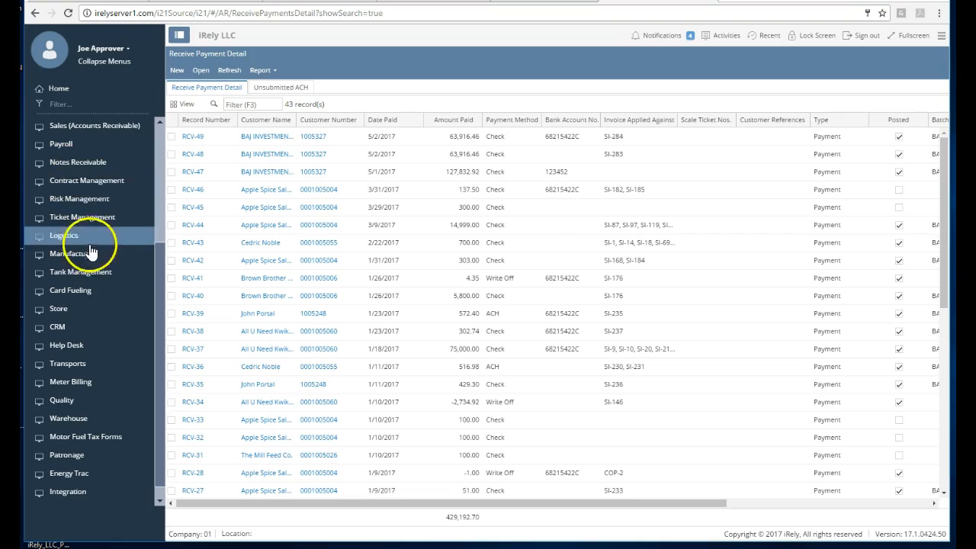
{"action": "scroll", "coordinate": [87, 305], "scroll_direction": "up", "scroll_amount": 3}
{"action": "scroll", "coordinate": [92, 324], "scroll_direction": "up", "scroll_amount": 1}
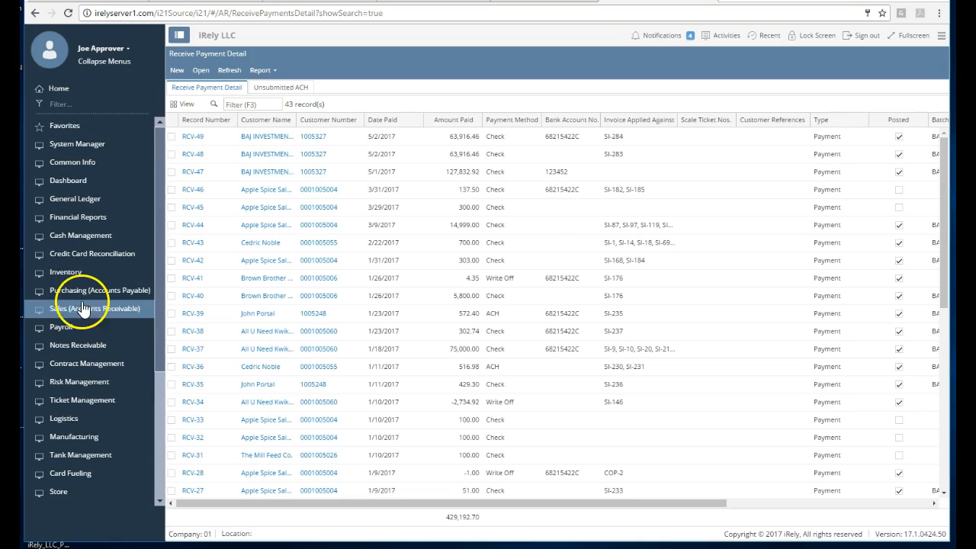
{"action": "left_click", "coordinate": [80, 235]}
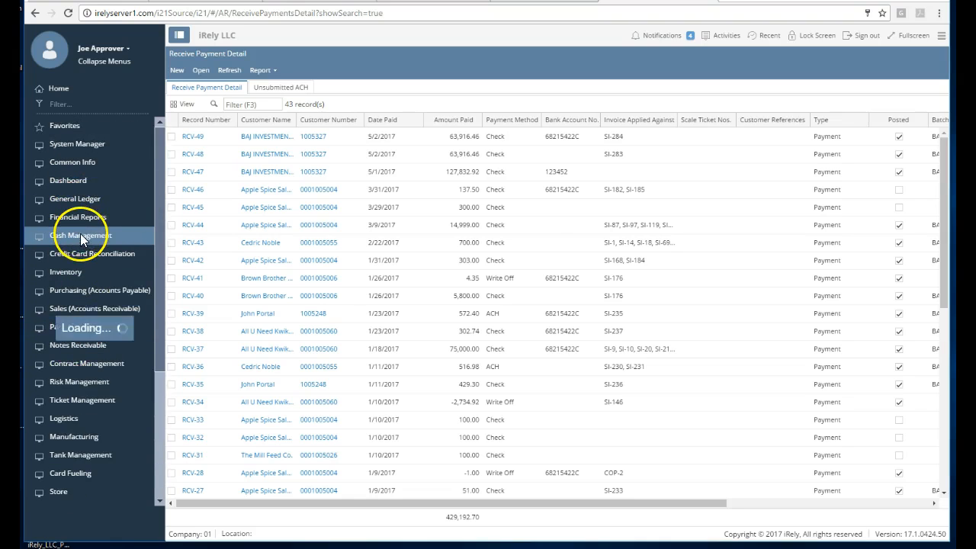
{"action": "left_click", "coordinate": [84, 254]}
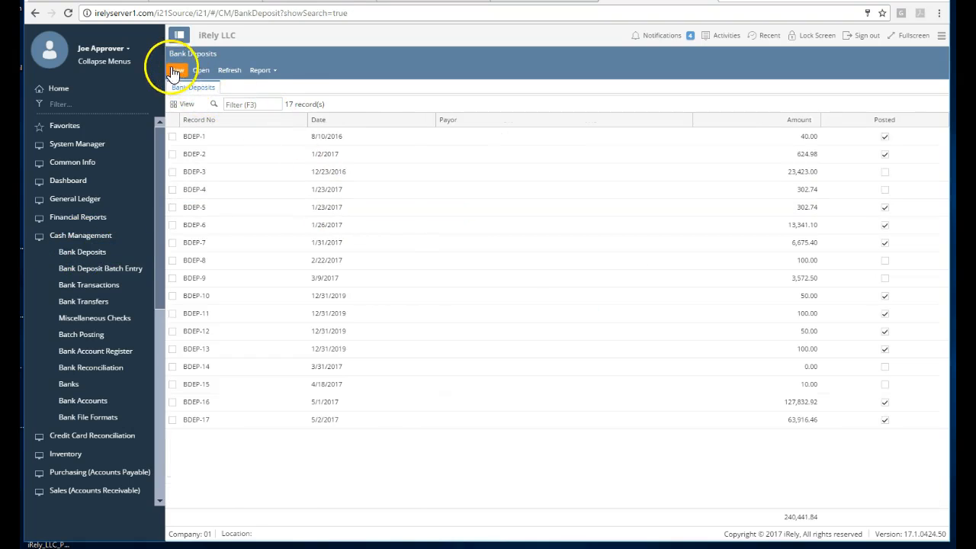
{"action": "left_click", "coordinate": [176, 69]}
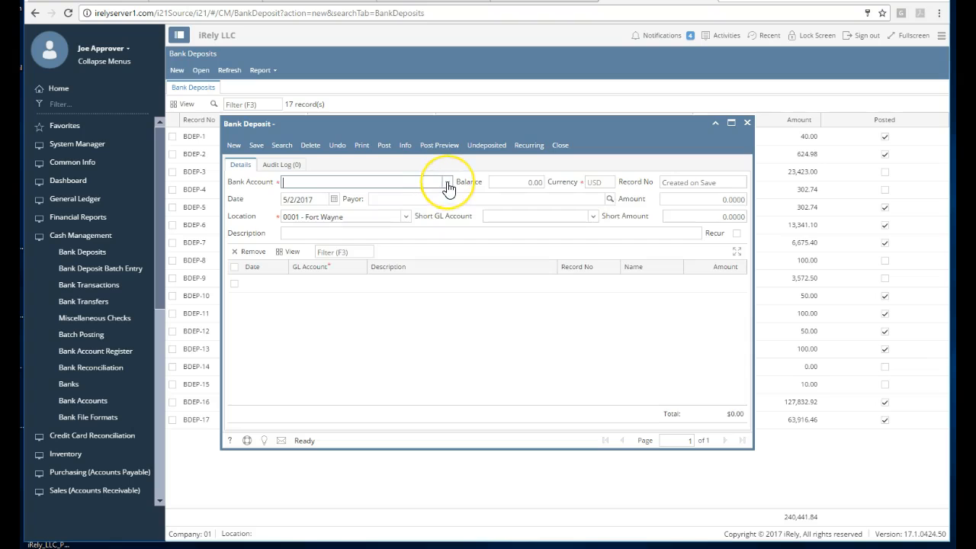
{"action": "left_click", "coordinate": [447, 182]}
{"action": "left_click", "coordinate": [435, 214]}
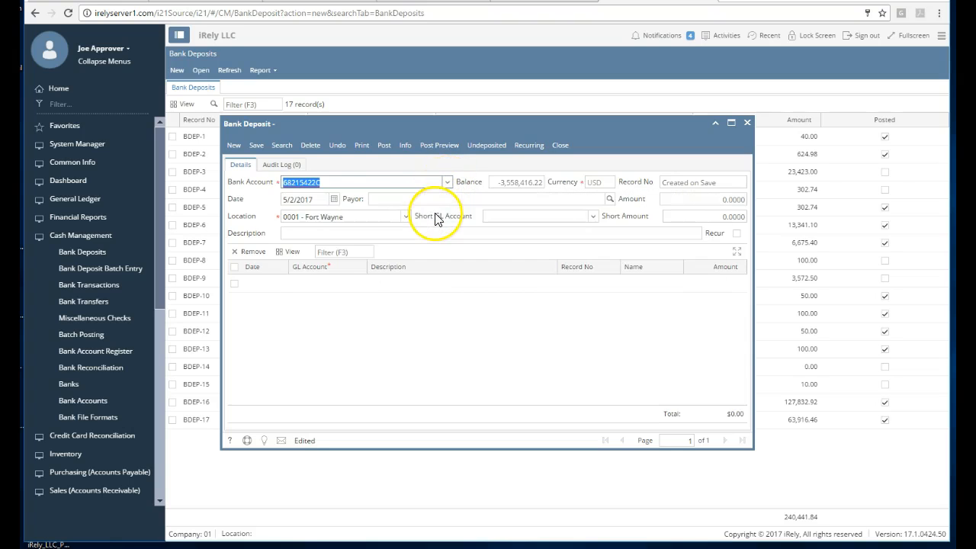
Add the undeposited 5/2/2017 BAJ INVESTMENTS LLC. payment to the bank deposit, then post and close the deposit
{"action": "left_click", "coordinate": [480, 145]}
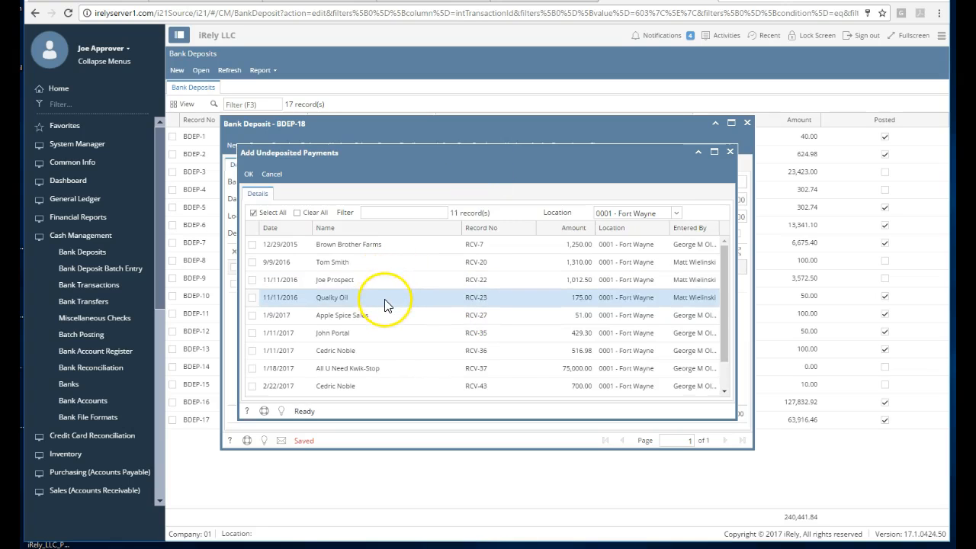
{"action": "scroll", "coordinate": [387, 305], "scroll_direction": "down", "scroll_amount": 2}
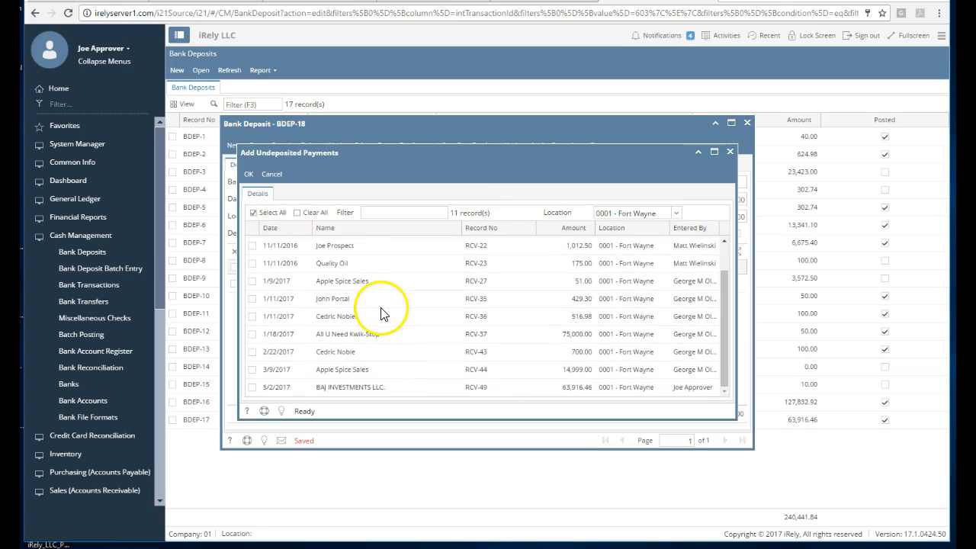
{"action": "left_click", "coordinate": [255, 393]}
{"action": "scroll", "coordinate": [256, 393], "scroll_direction": "down", "scroll_amount": 1}
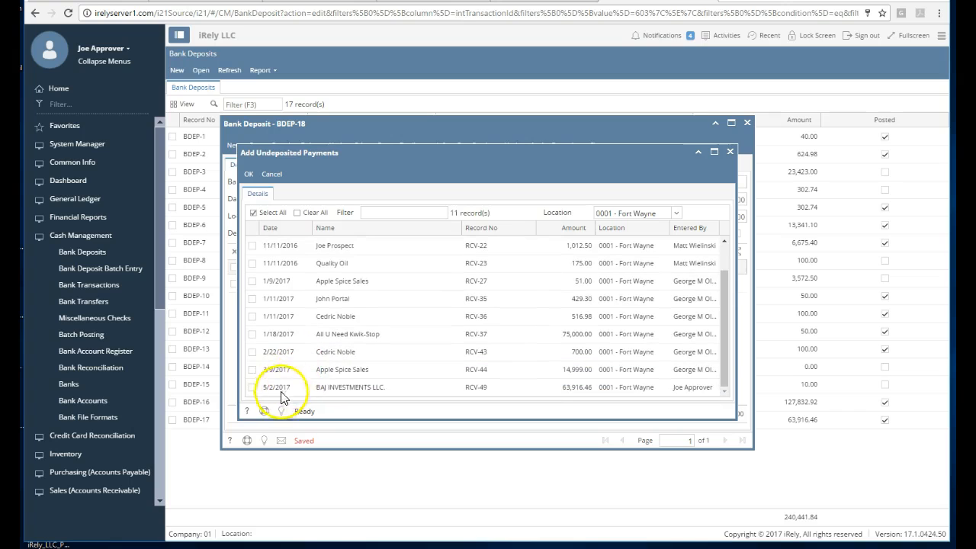
{"action": "left_click", "coordinate": [249, 389]}
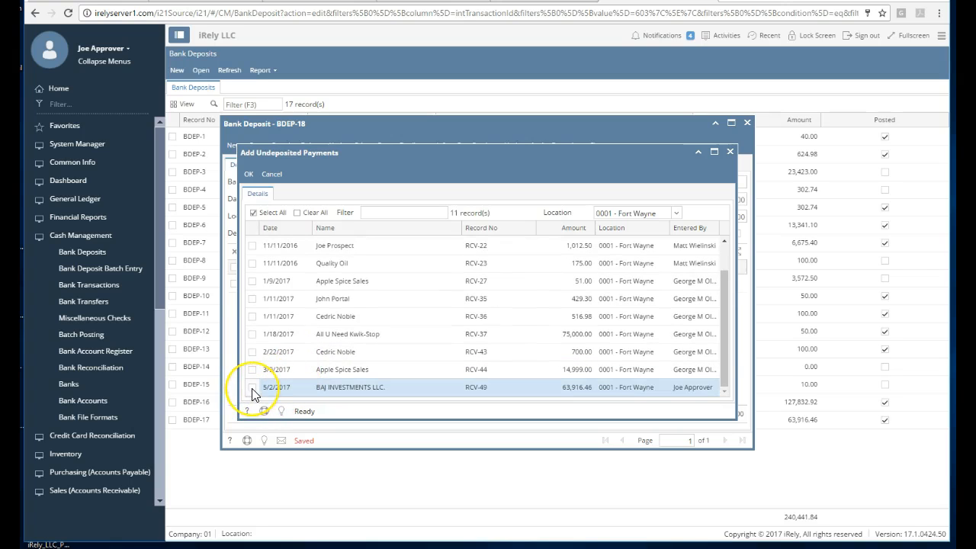
{"action": "left_click", "coordinate": [251, 388]}
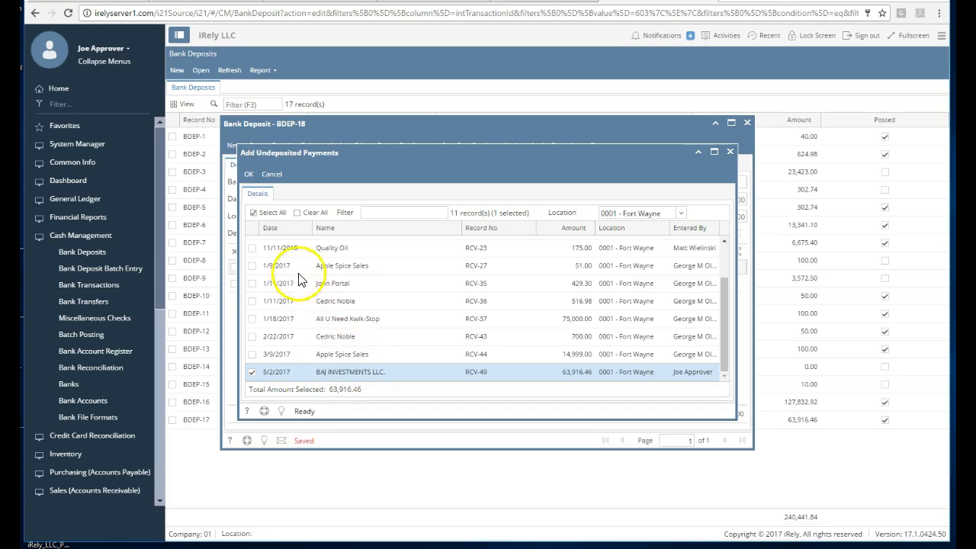
{"action": "left_click", "coordinate": [248, 177]}
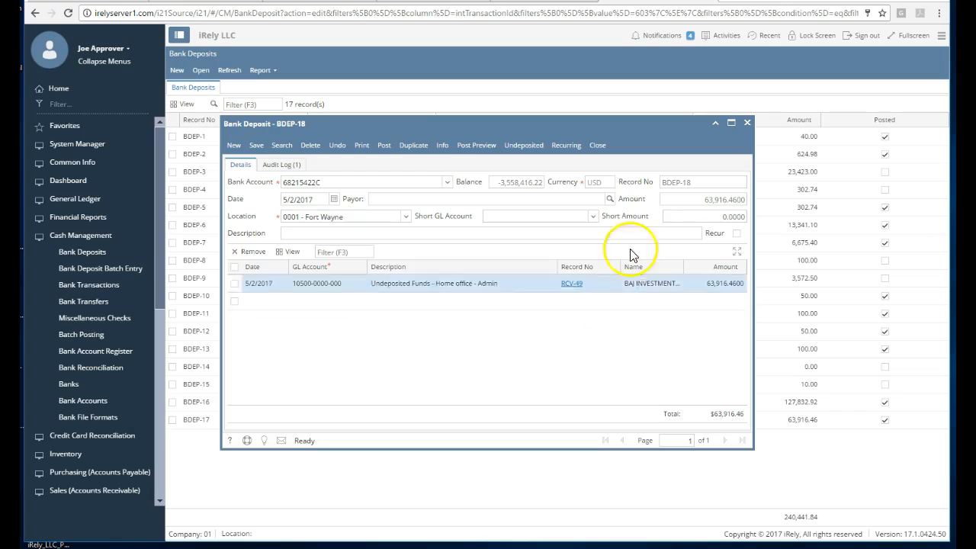
{"action": "left_click", "coordinate": [378, 151]}
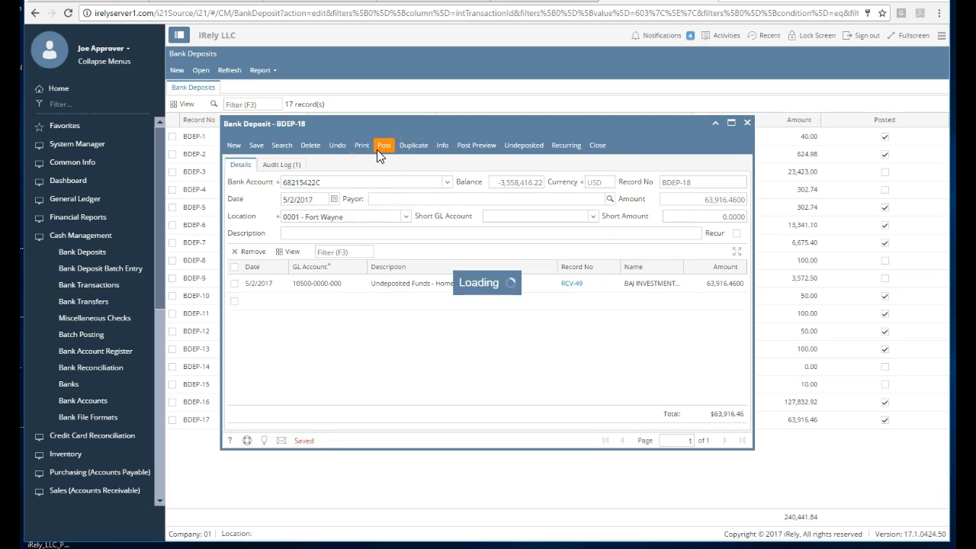
{"action": "left_click", "coordinate": [615, 145]}
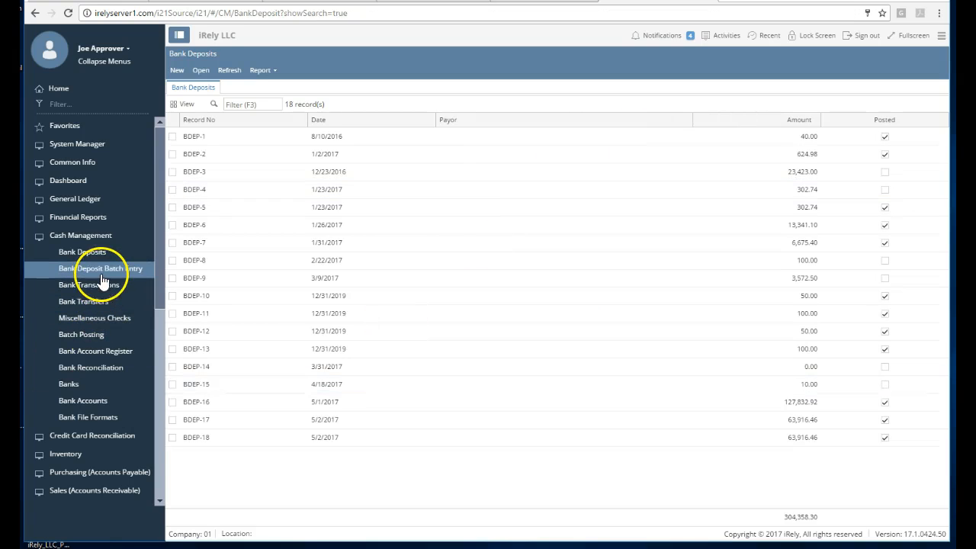
Open a bank reconciliation and load the Chase Bank - IN account's transactions into it
{"action": "left_click", "coordinate": [84, 363]}
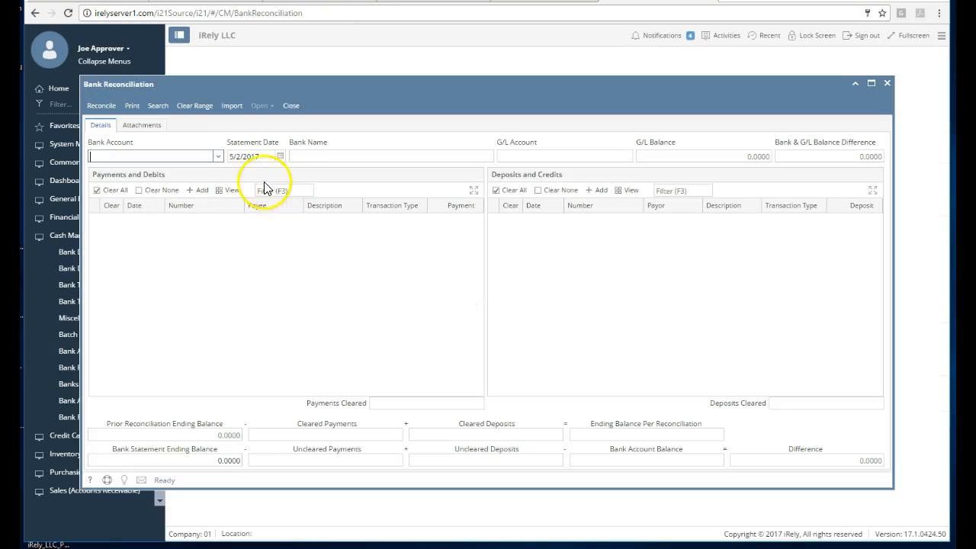
{"action": "left_click", "coordinate": [220, 157]}
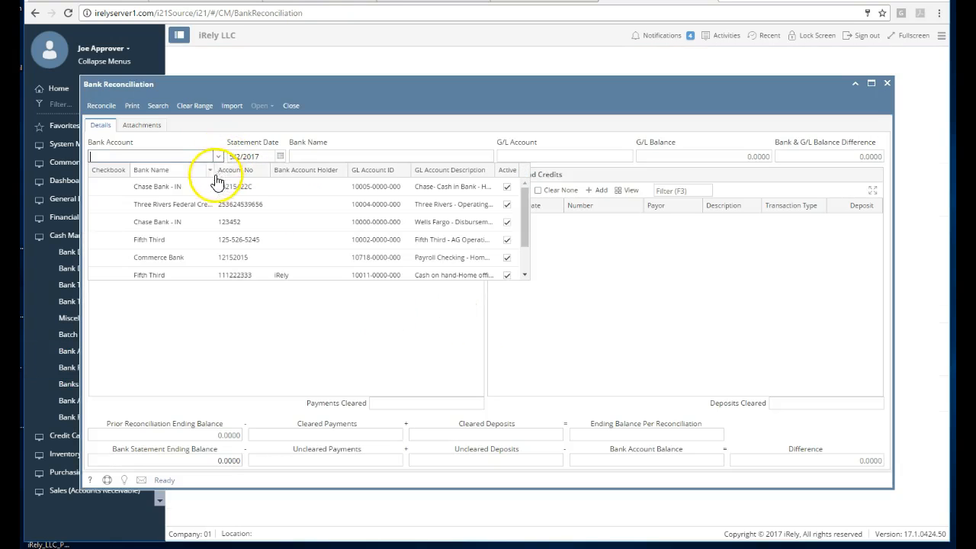
{"action": "left_click", "coordinate": [211, 188]}
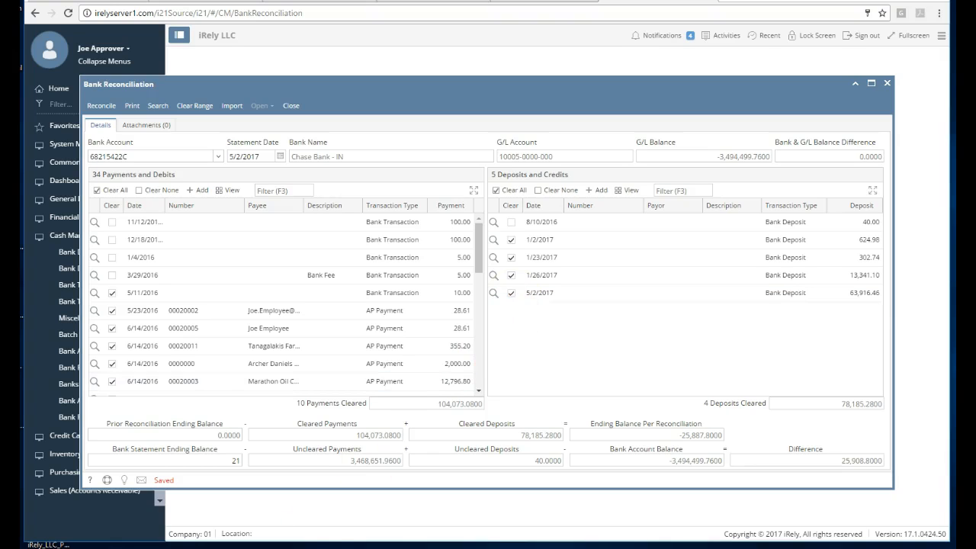
{"action": "left_click", "coordinate": [311, 547]}
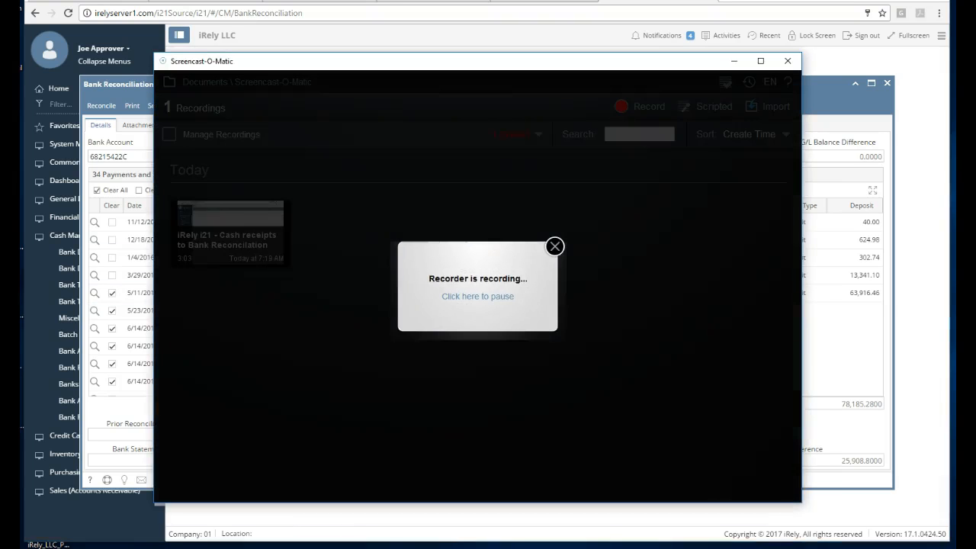